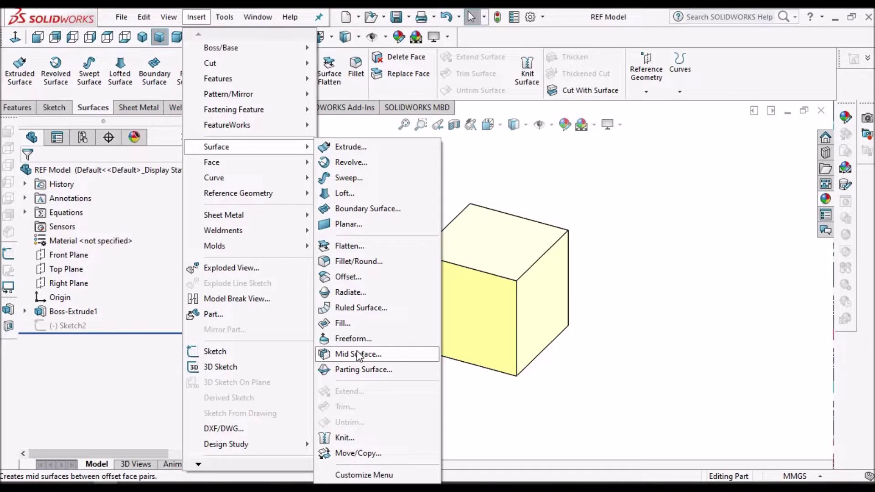
Create a mid-surface between the cube's front face and its opposite back face at the 50% position.
left_click(359, 355)
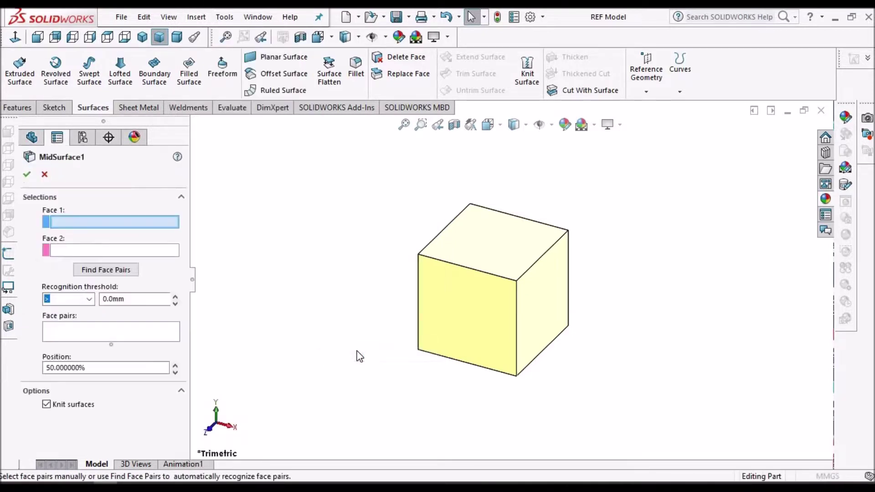
left_click(482, 302)
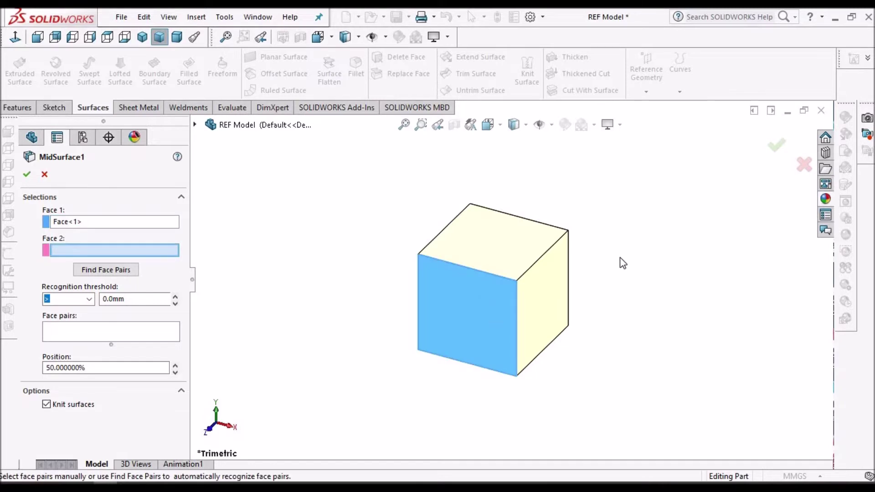
middle_click_drag(622, 261, 528, 298)
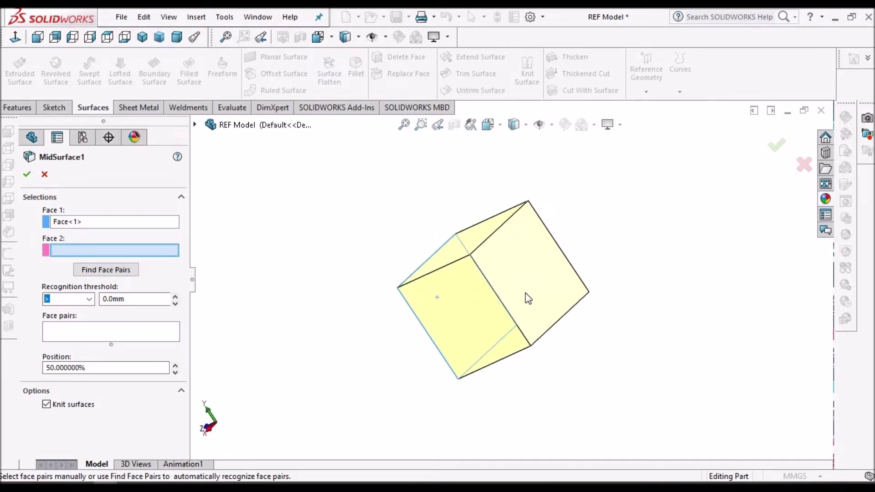
left_click(528, 299)
middle_click_drag(547, 270, 613, 275)
left_click(26, 175)
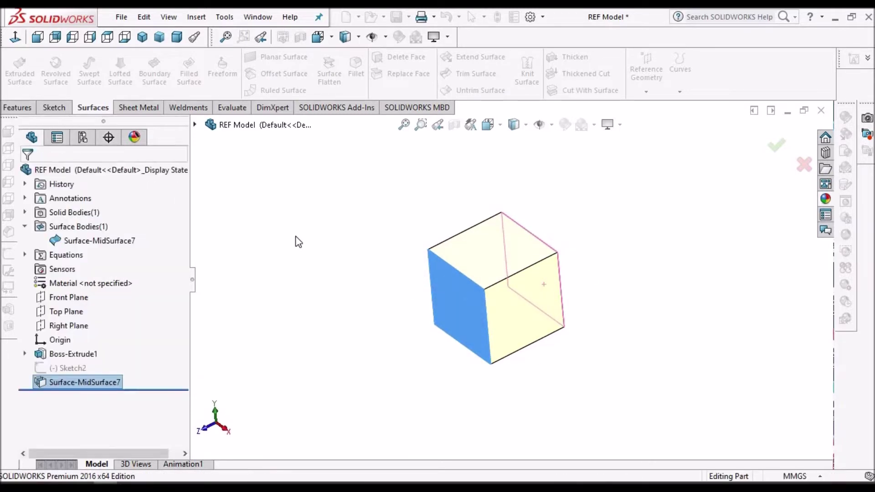
Hide the cube's solid body to examine the mid-surface inside it, and show the body again.
middle_click_drag(528, 303, 549, 287)
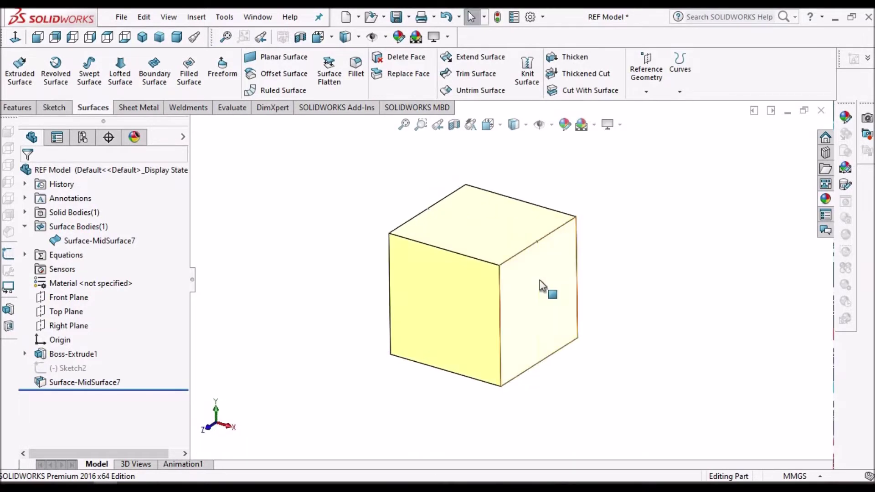
left_click(25, 213)
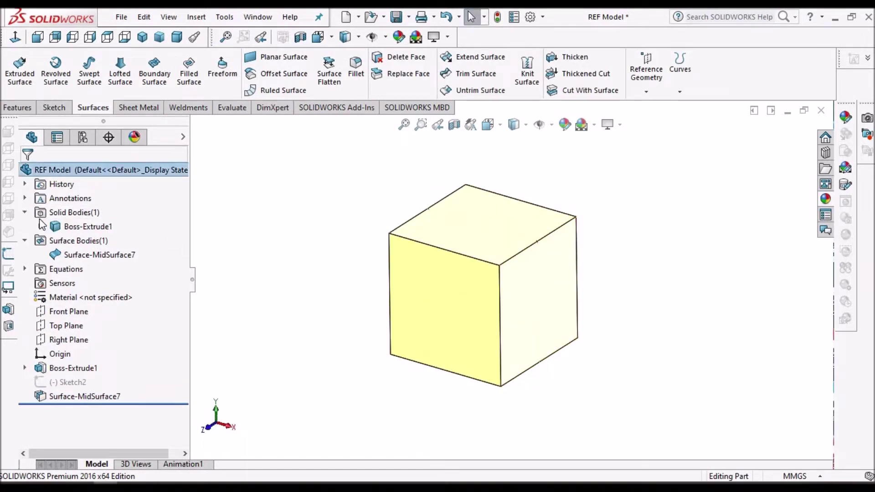
left_click(69, 227)
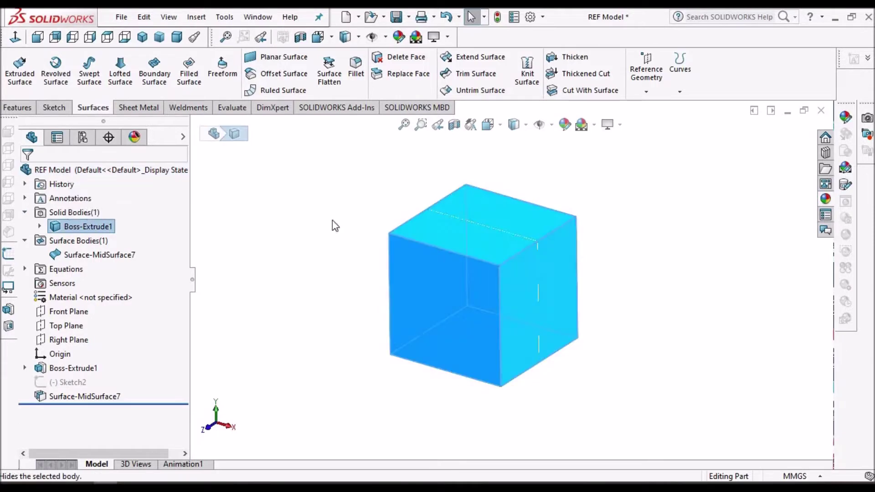
middle_click_drag(422, 238, 510, 301)
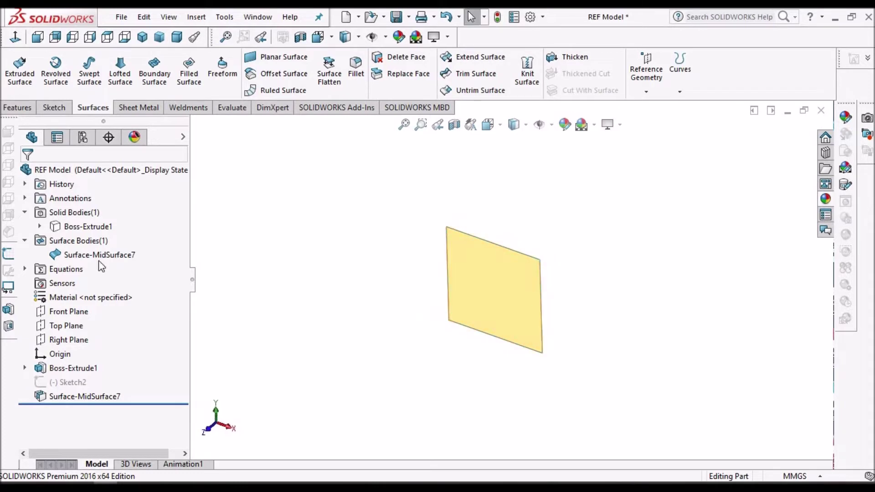
right_click(74, 226)
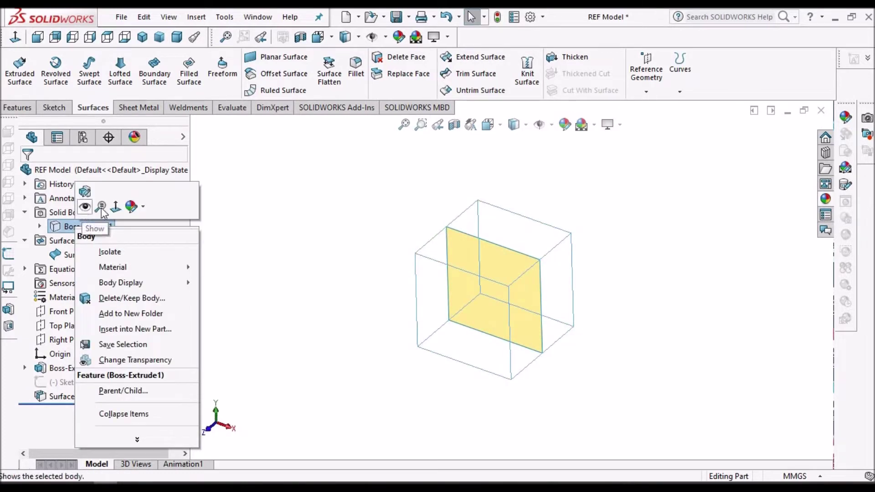
left_click(269, 240)
left_click(269, 240)
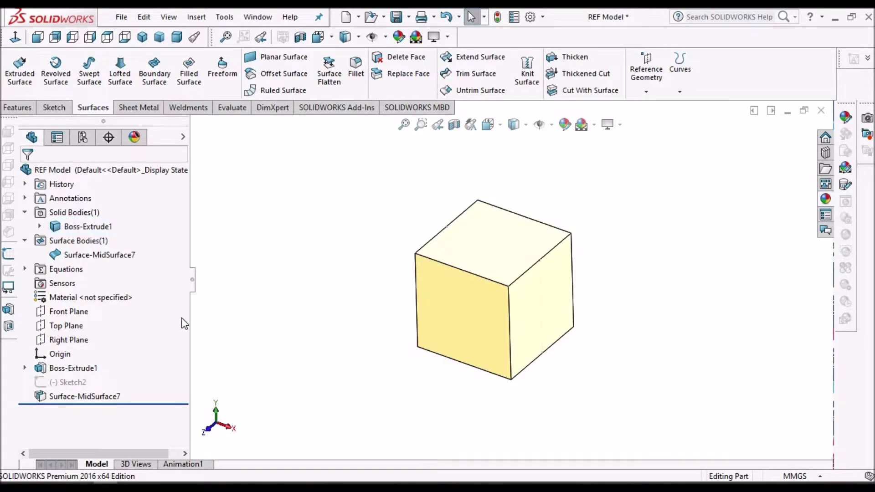
Make the Boss-Extrude1 feature transparent to inspect the mid-surface inside the cube.
left_click(182, 138)
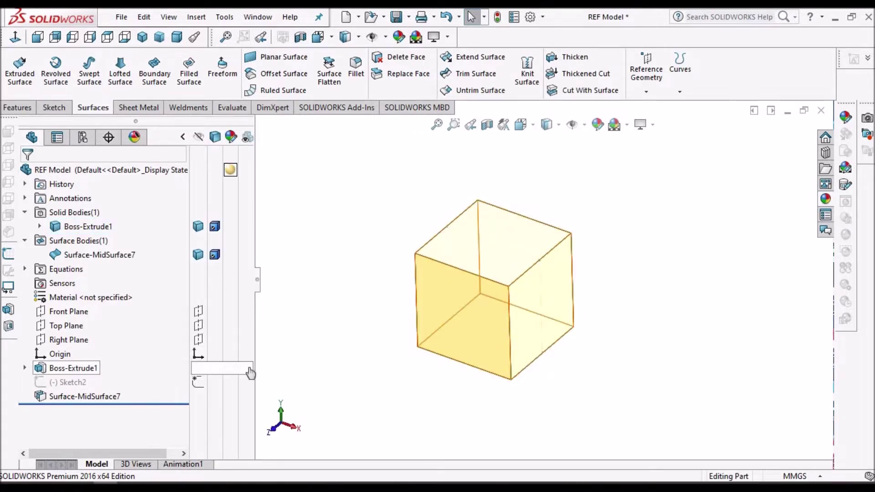
left_click(250, 374)
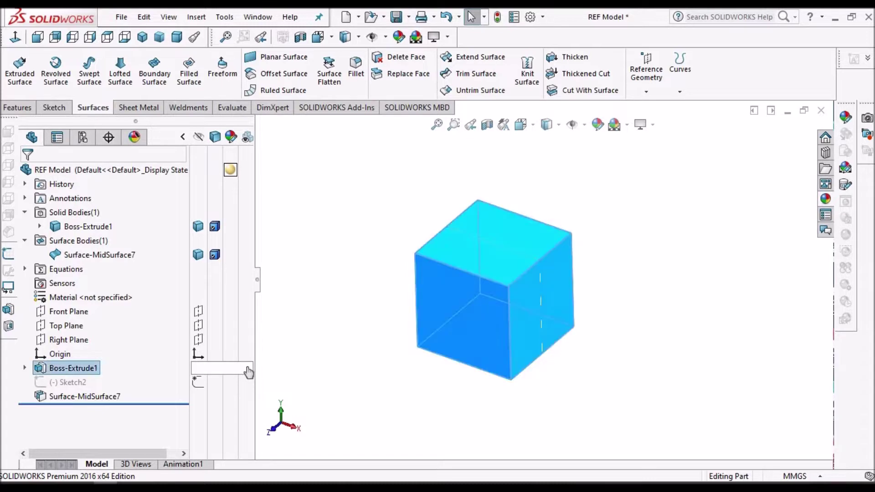
key("Escape")
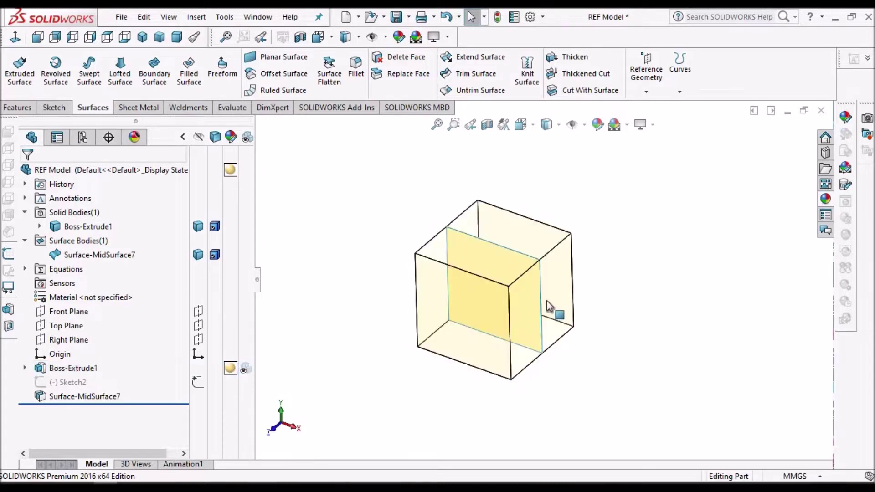
left_click(183, 137)
middle_click_drag(490, 296, 491, 317)
key("f")
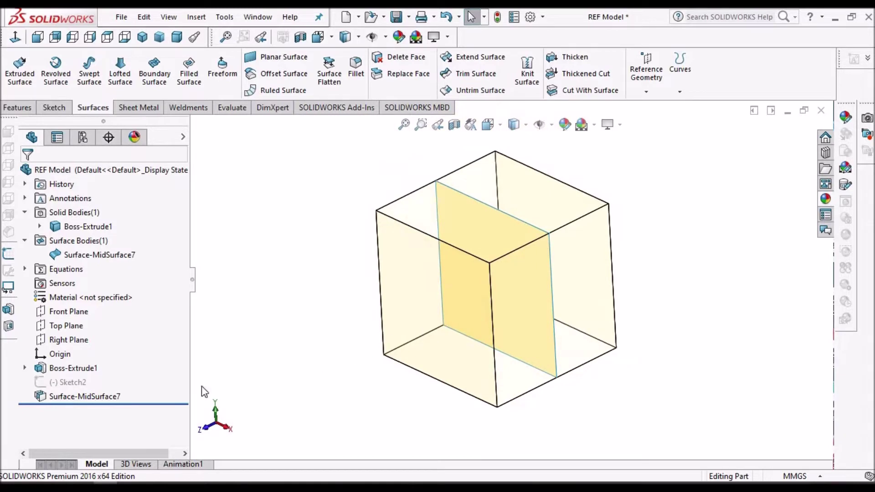
Remove the transparency from the Boss-Extrude1 feature.
left_click(183, 139)
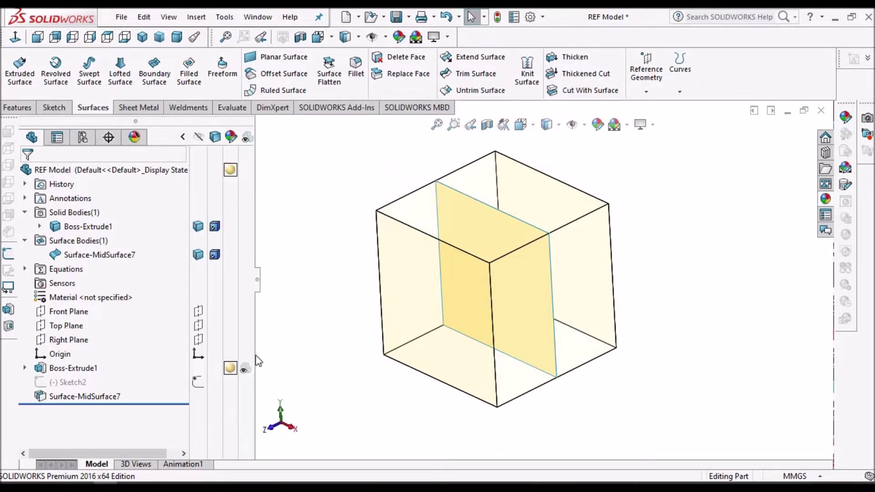
left_click(245, 369)
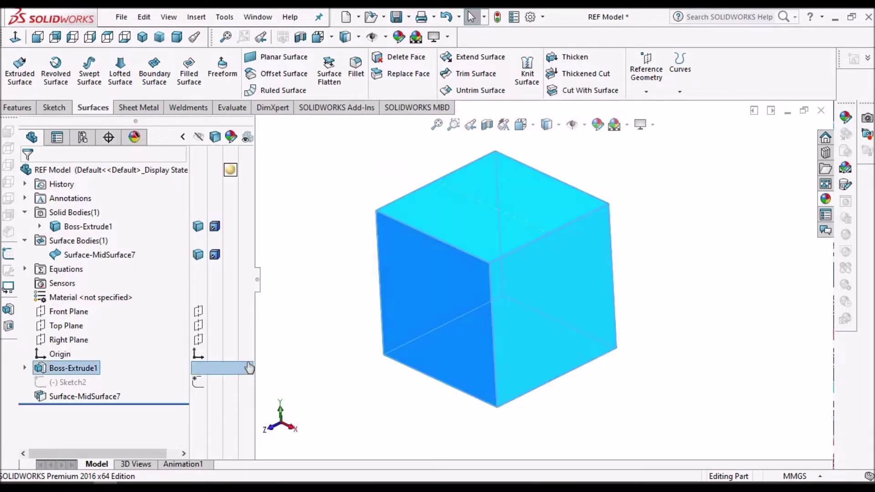
left_click(301, 279)
left_click(184, 141)
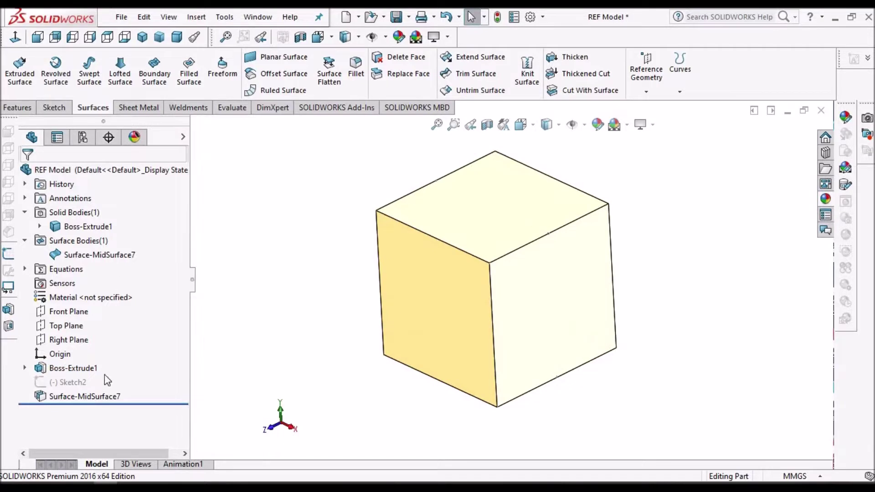
Suppress the Boss-Extrude1 feature and make the S-shaped Sketch2 visible.
left_click(73, 367)
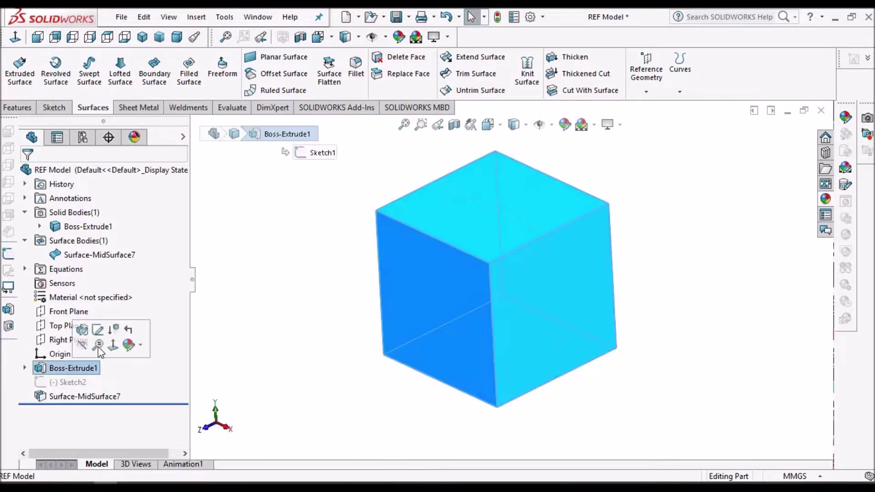
left_click(112, 328)
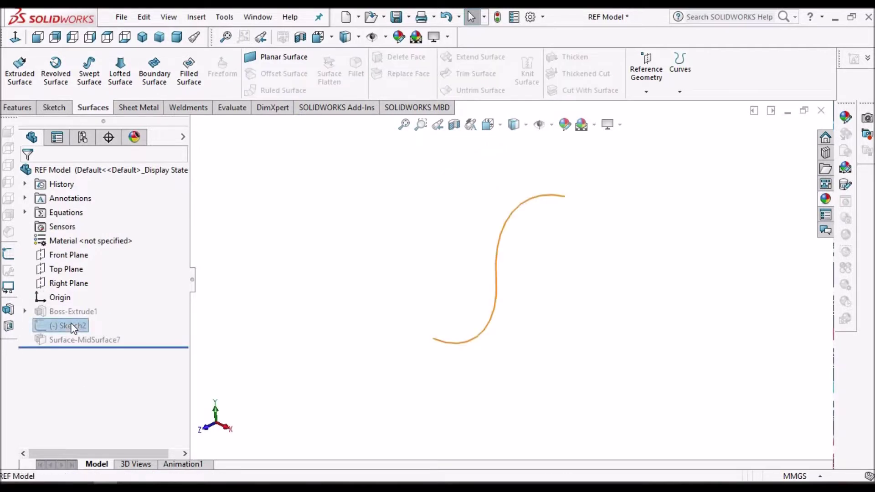
left_click(71, 325)
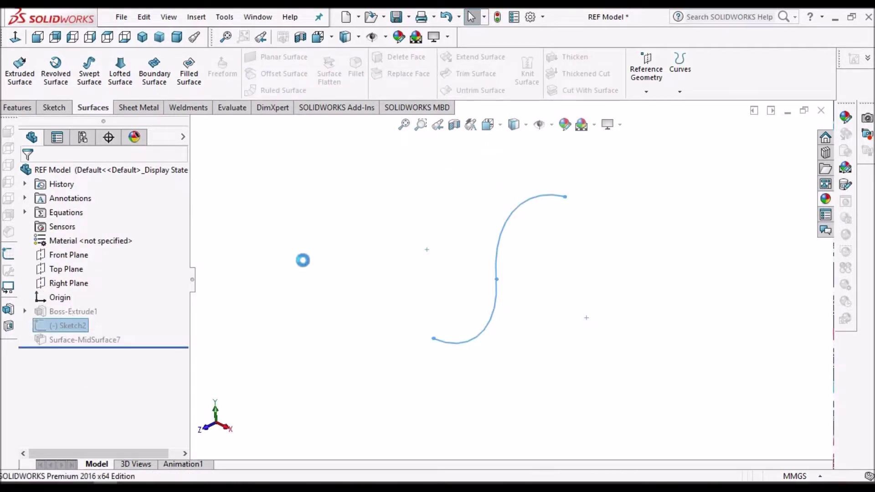
left_click(542, 279)
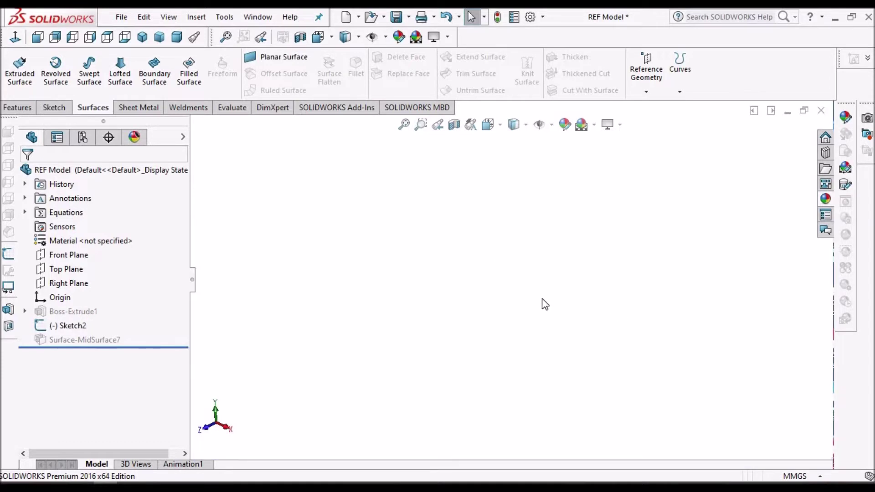
Extrude Sketch2 as a thin feature with a blind depth of 50 mm and a Mid-Plane wall thickness of 10 mm.
left_click(68, 325)
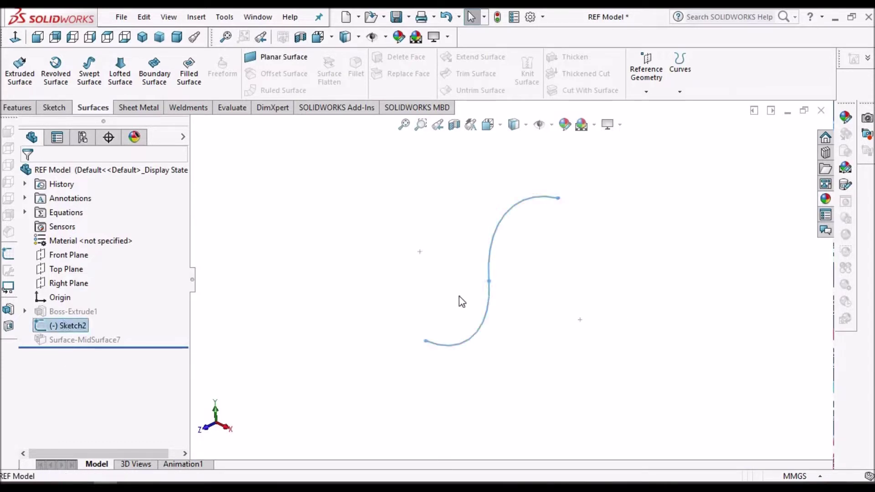
left_click(11, 109)
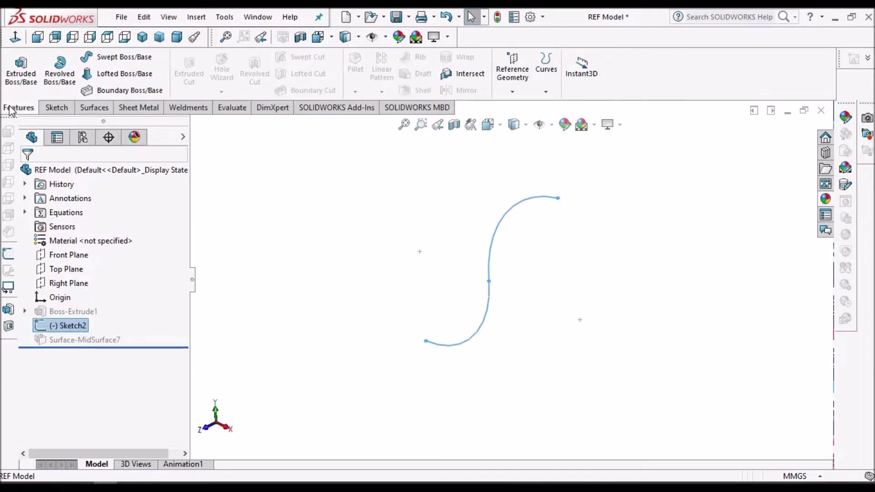
left_click(21, 64)
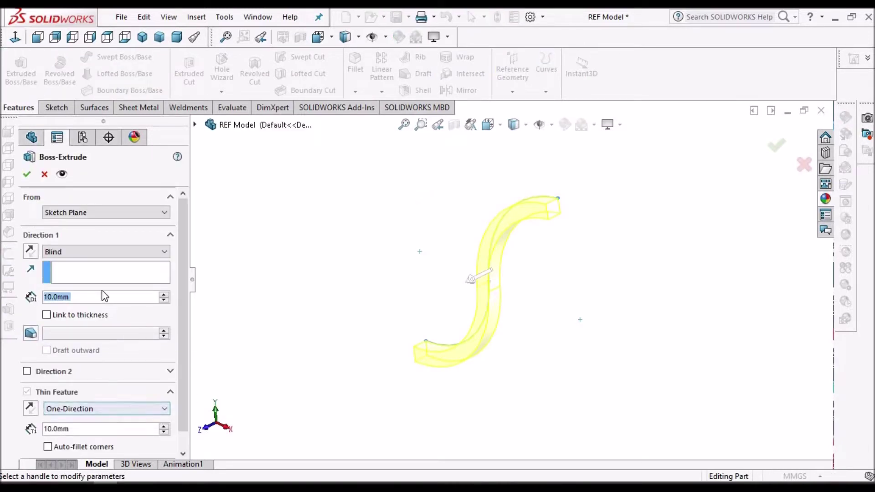
type("50")
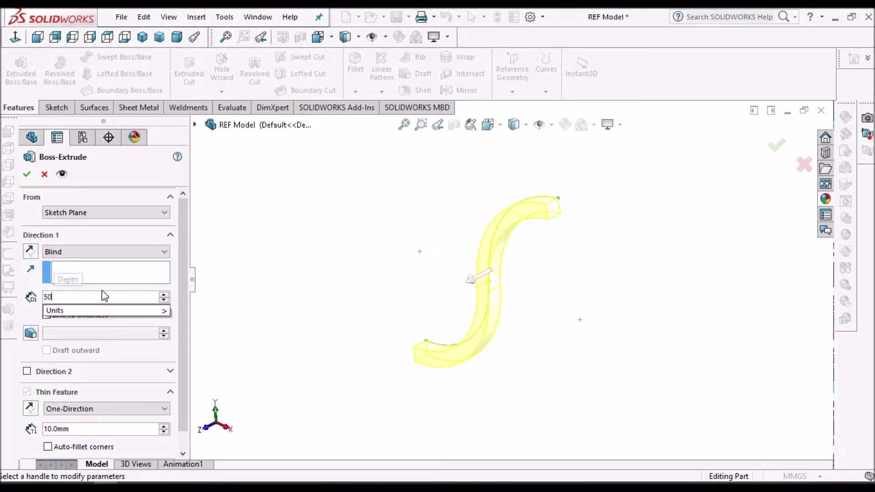
key("Return")
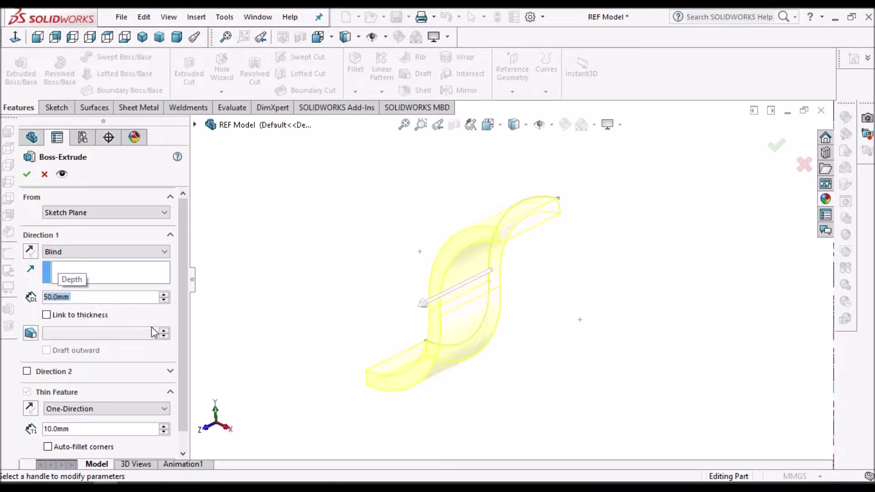
left_click(164, 409)
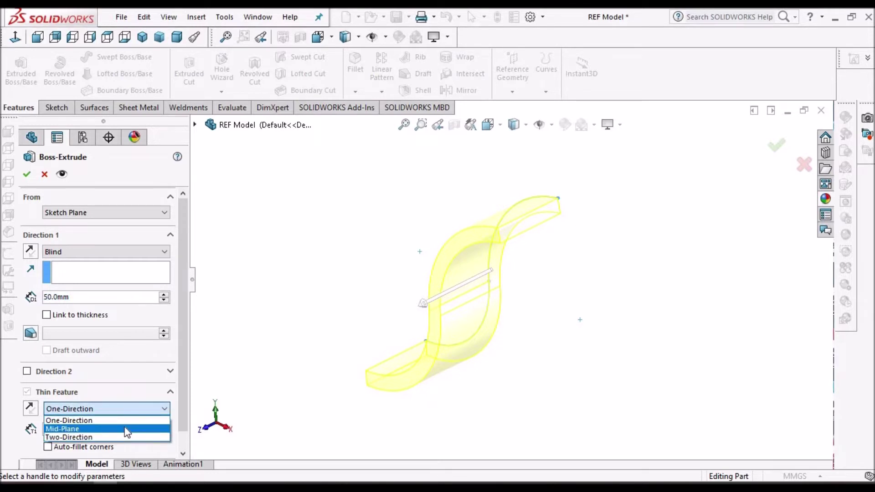
left_click(127, 430)
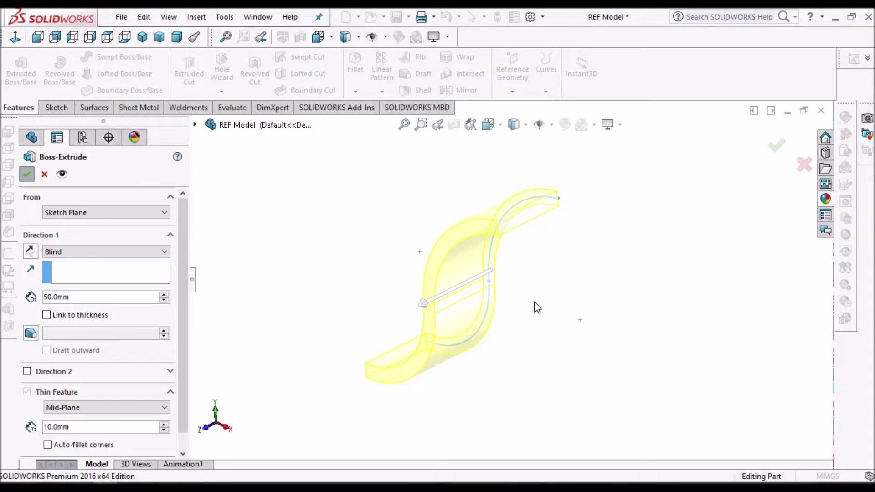
key("Return")
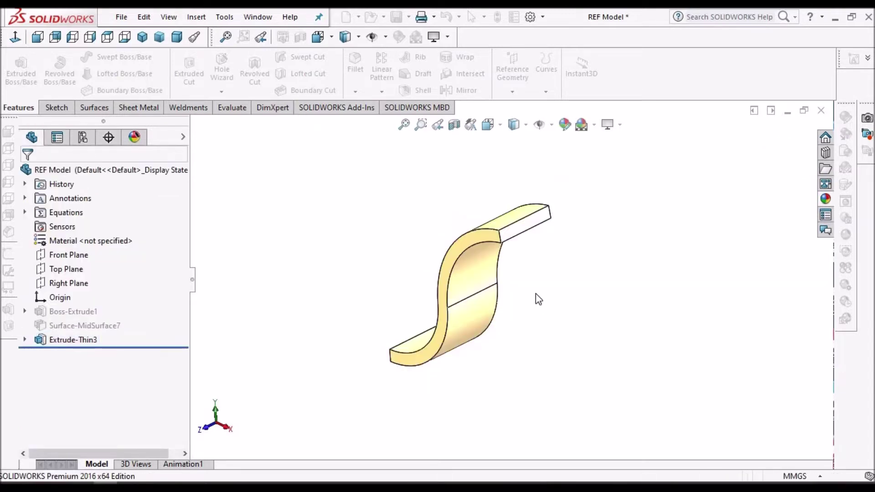
Create a mid-surface between the outer and inner curved faces of the thin S-shaped body's upper bend.
middle_click_drag(587, 289, 553, 307)
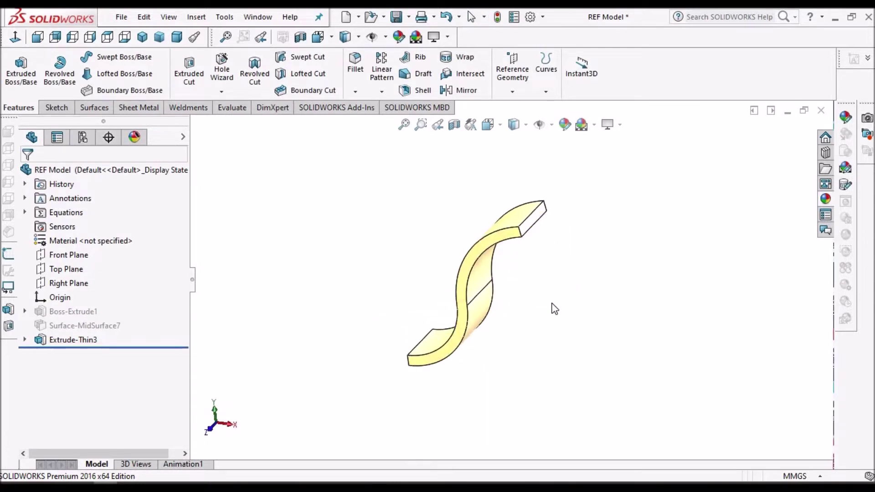
left_click(194, 19)
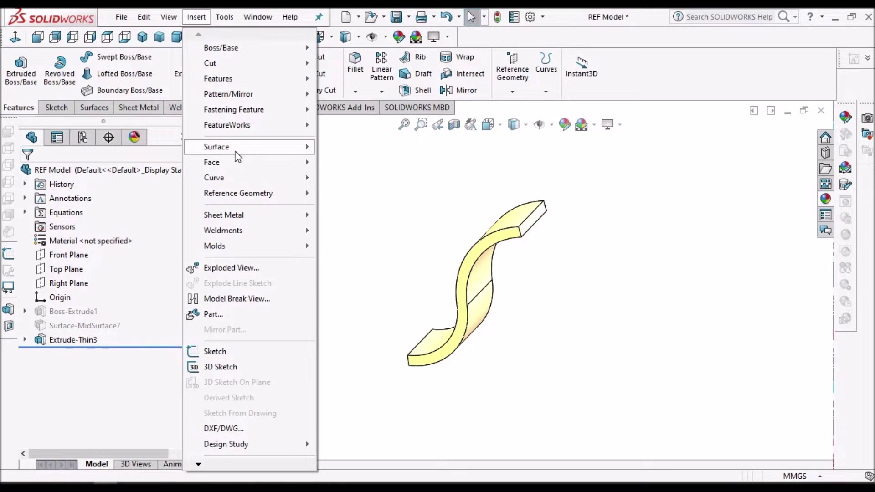
mouse_move(237, 149)
left_click(357, 355)
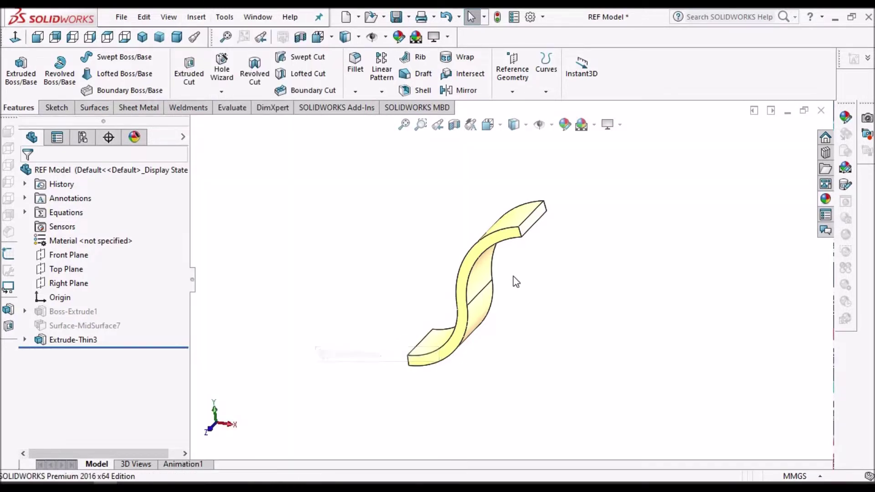
middle_click_drag(535, 245, 494, 269)
left_click(527, 246)
left_click(502, 250)
left_click(37, 174)
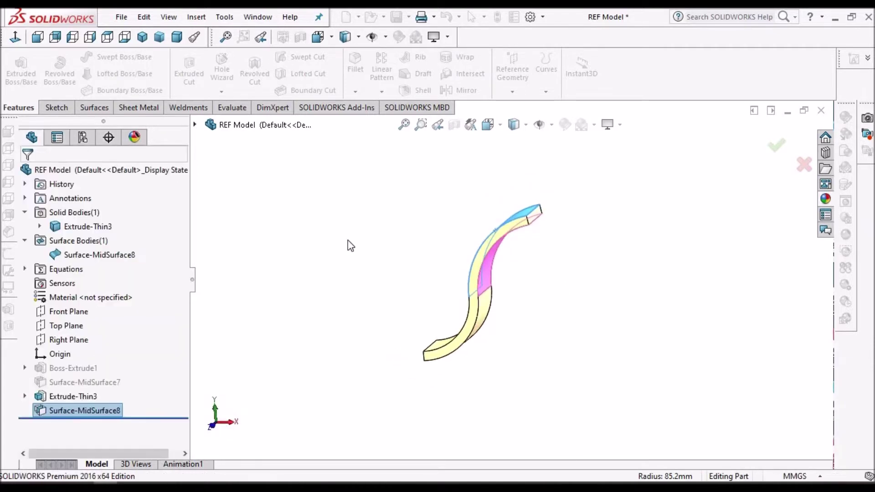
Hide the Extrude-Thin3 solid body to expose the curved mid-surface.
middle_click_drag(505, 261, 521, 267)
scroll(510, 272, "down", 3)
middle_click_drag(485, 246, 476, 250)
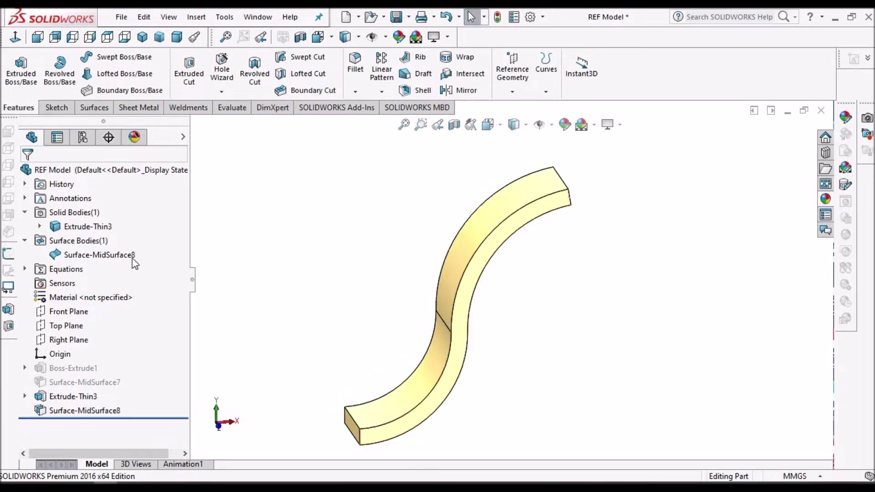
left_click(89, 226)
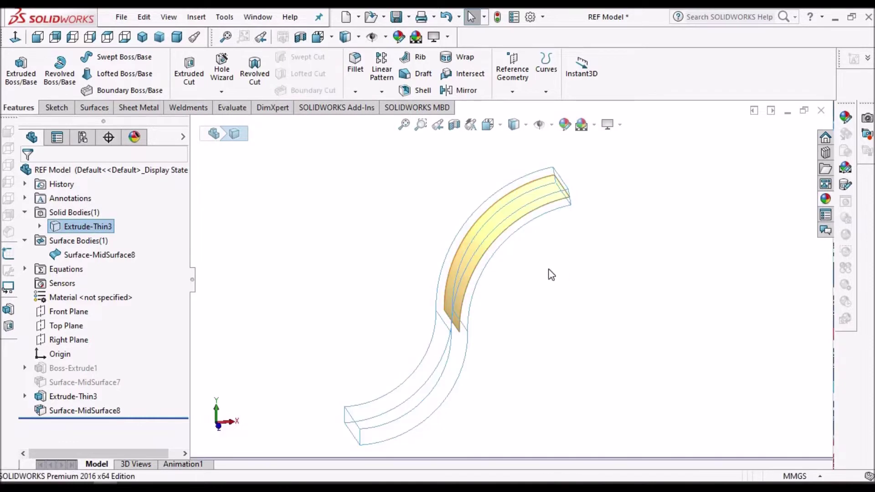
Show the hidden Extrude-Thin3 solid body again.
middle_click_drag(548, 269, 528, 282)
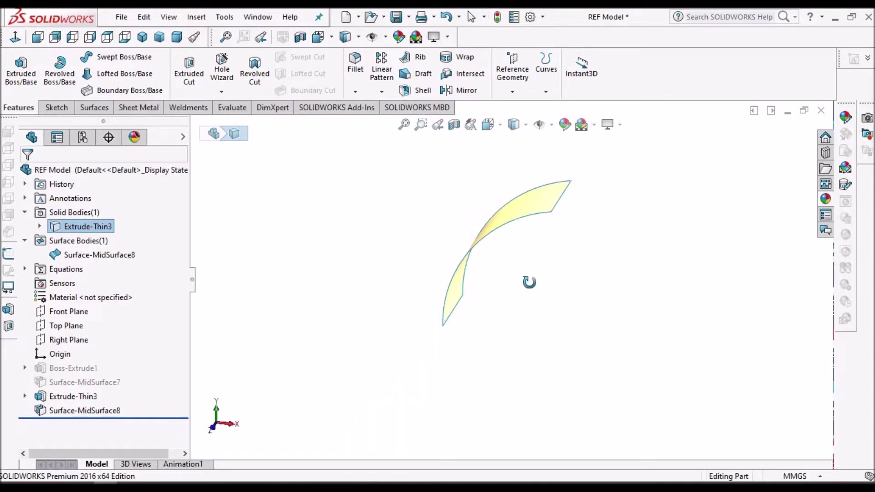
right_click(82, 230)
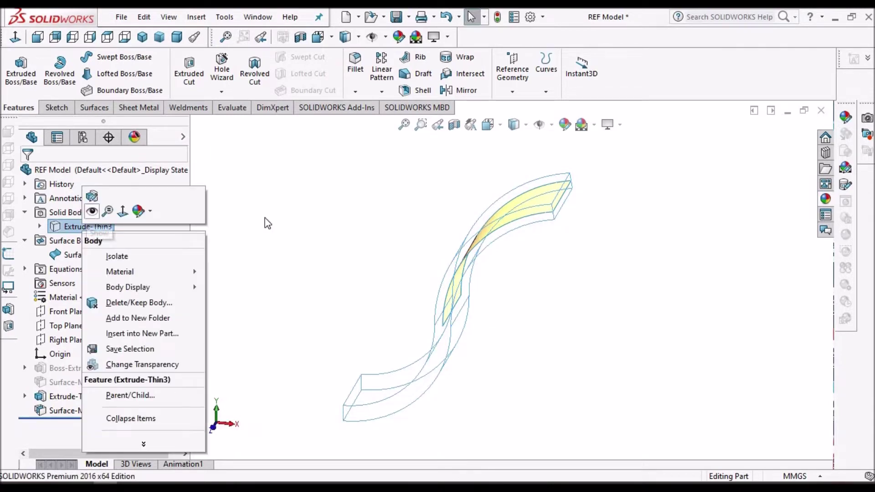
key("Escape")
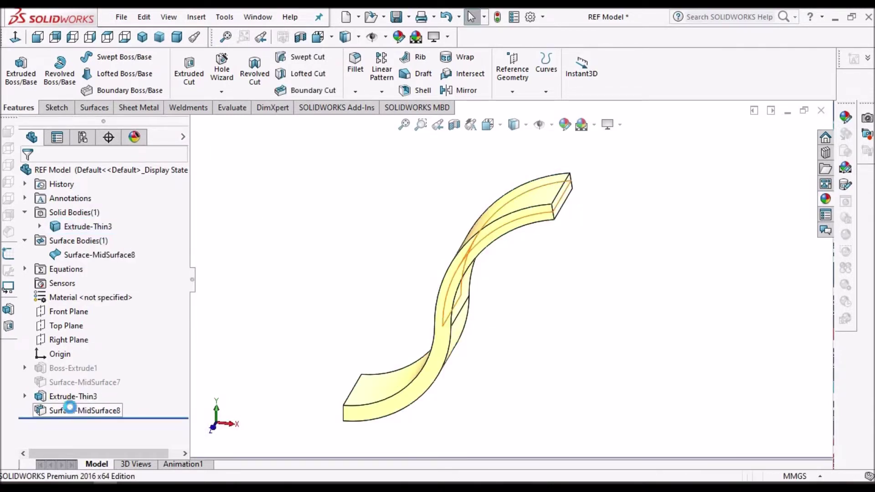
Edit Surface-MidSurface8 to add the upper and lower curved faces of the S-shaped body's lower bend as a second face pair.
right_click(71, 411)
left_click(81, 213)
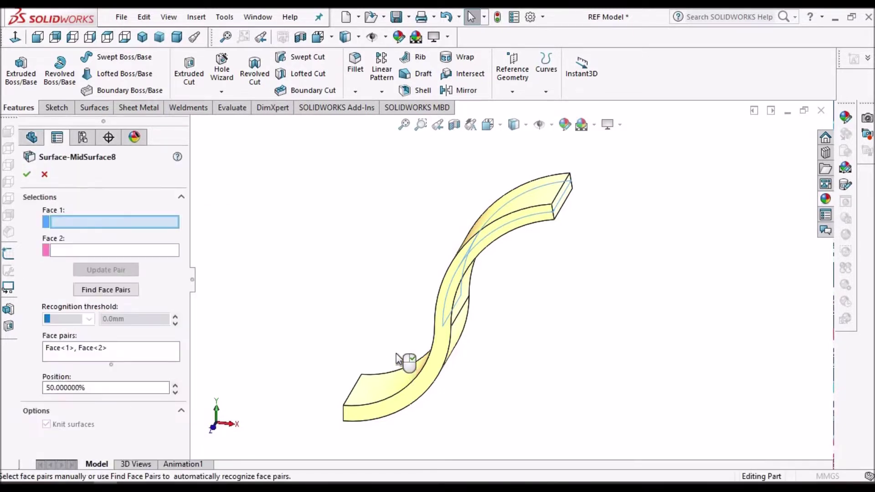
left_click(416, 374)
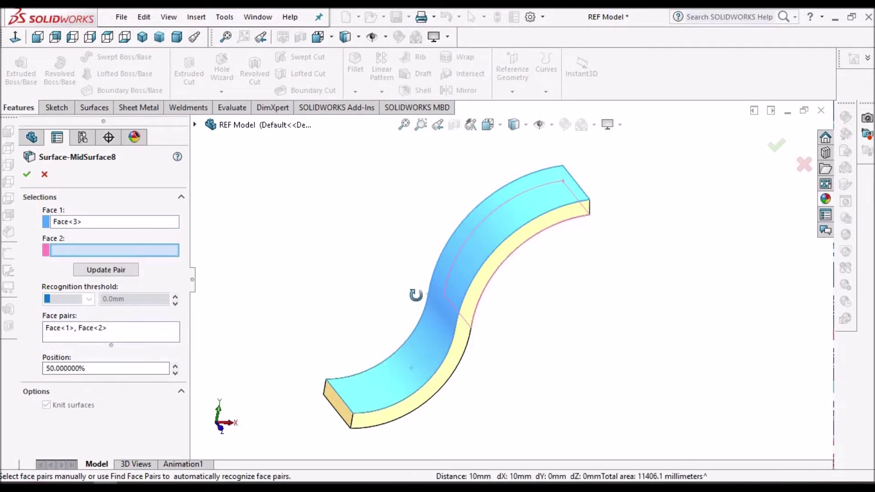
middle_click_drag(464, 366, 410, 309)
left_click(441, 391)
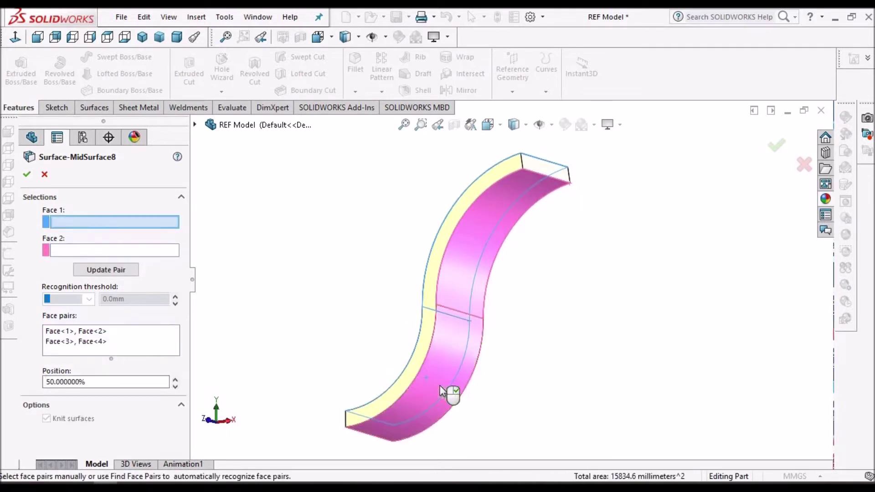
left_click(25, 175)
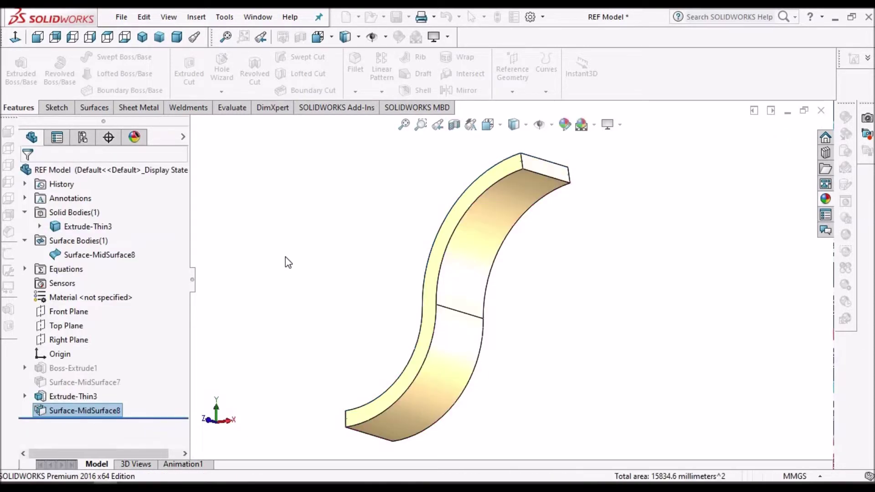
Hide the Extrude-Thin3 solid body to inspect the full S-shaped mid-surface, and show the body again.
left_click(73, 228)
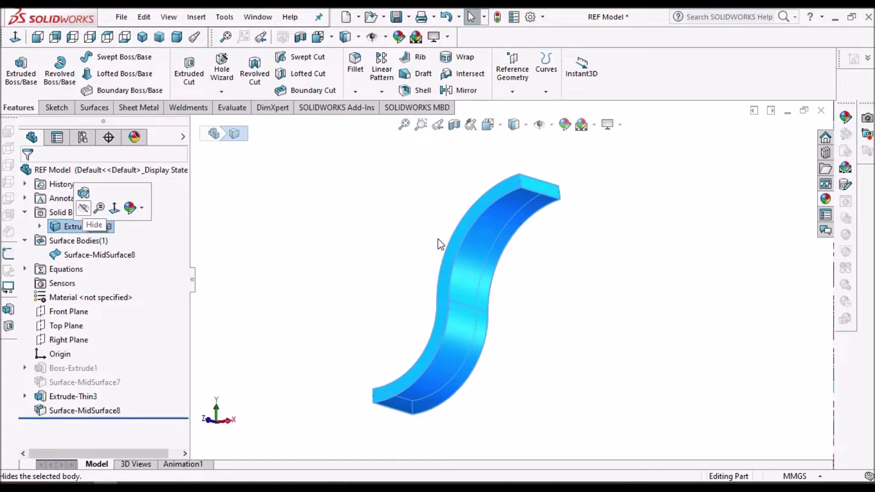
middle_click_drag(590, 310, 570, 325)
left_click(86, 227)
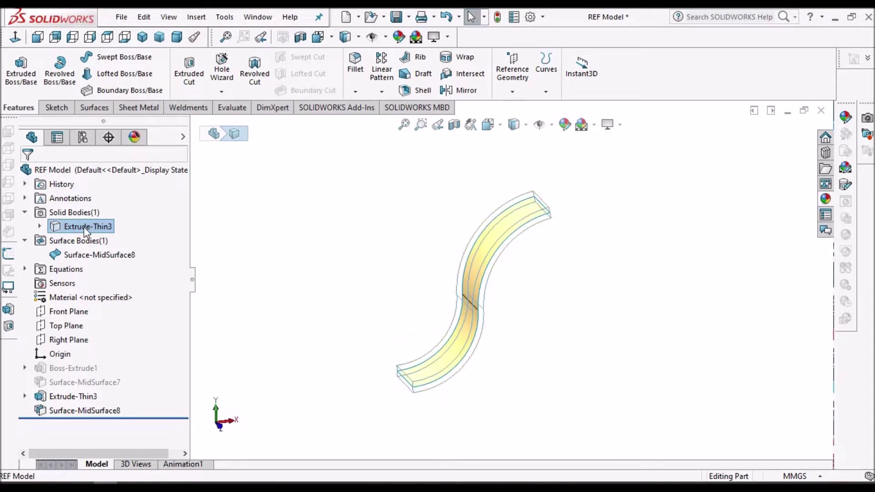
right_click(86, 231)
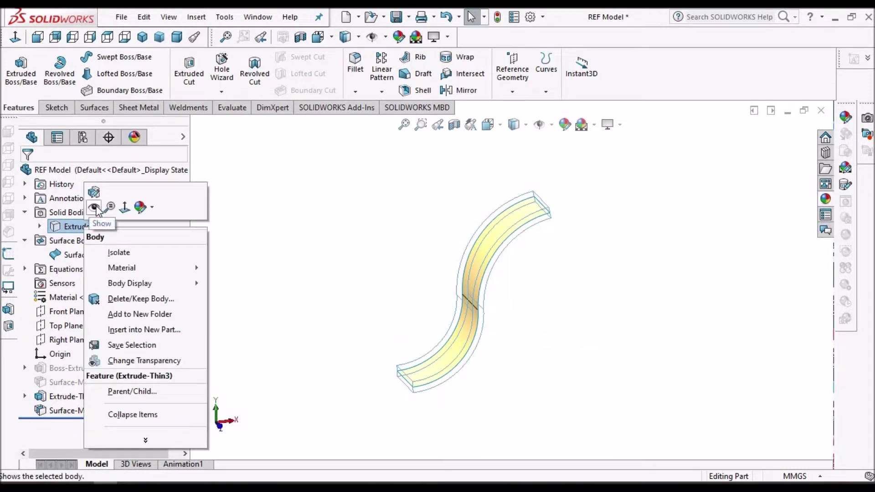
left_click(95, 208)
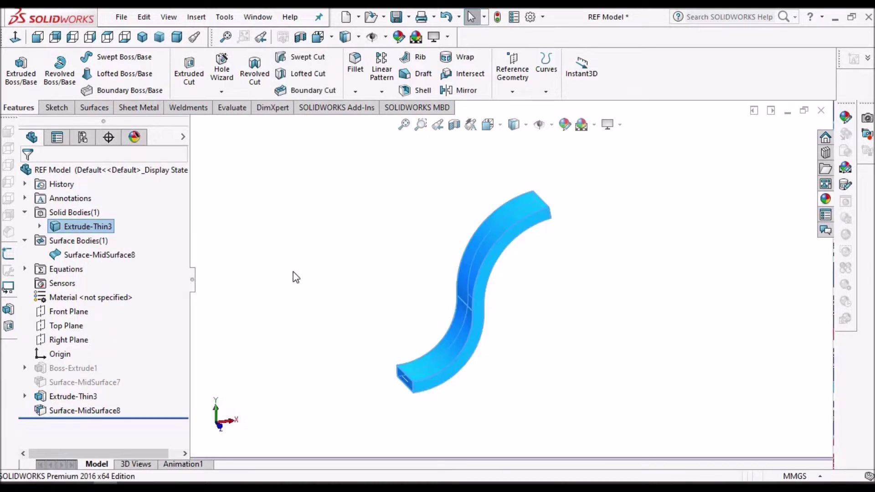
left_click(494, 296)
middle_click_drag(495, 297, 511, 278)
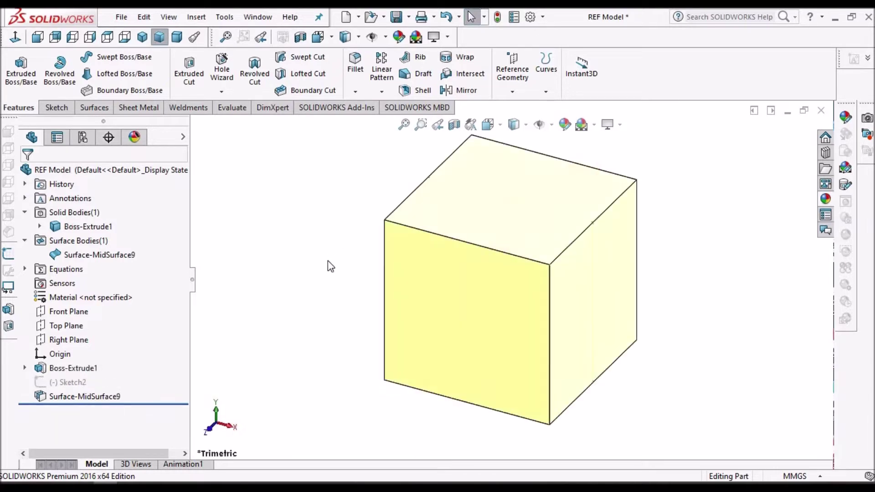
Hide the cube's Boss-Extrude1 solid body to inspect its internal mid-surface, and show the cube again.
scroll(508, 270, "up", 2)
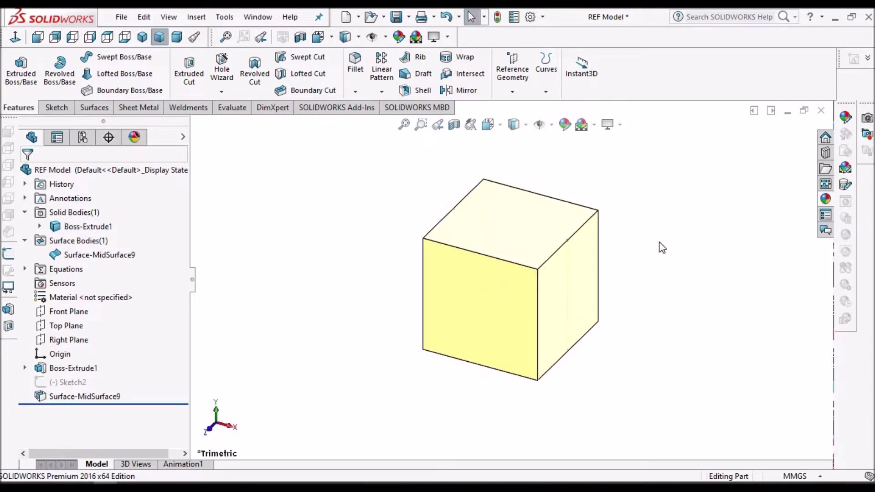
left_click(104, 227)
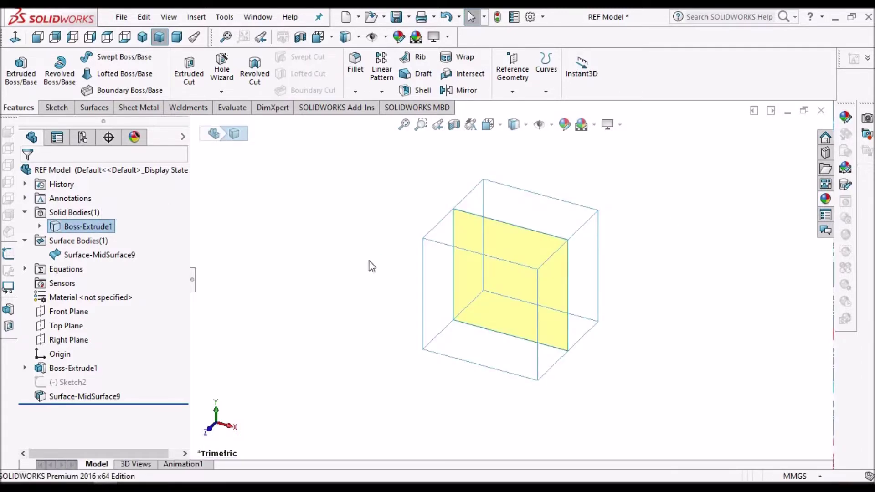
key("Escape")
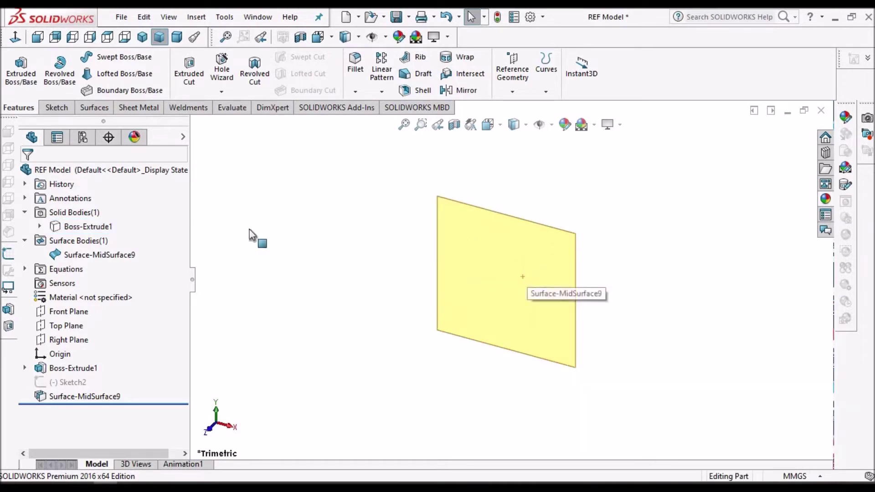
left_click(84, 226)
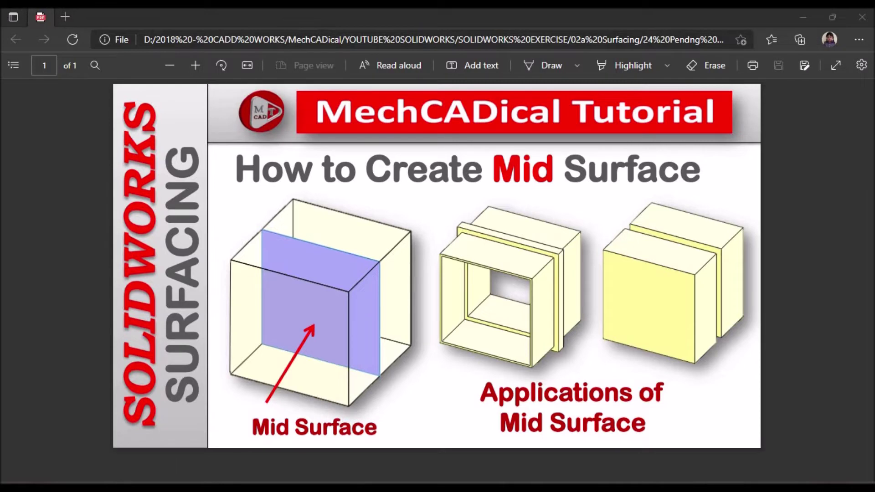
Switch from the tutorial PDF back to SOLIDWORKS and sketch a circle centred on the origin on the cube's front face.
left_click(323, 390)
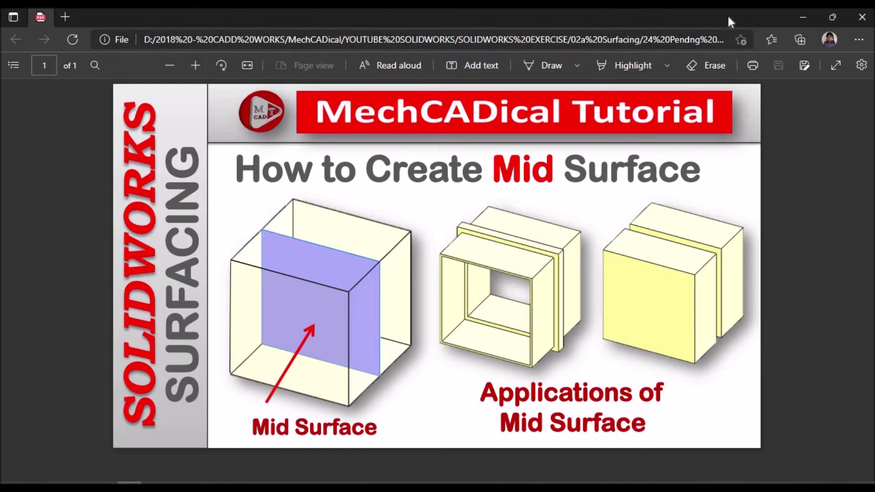
left_click(802, 17)
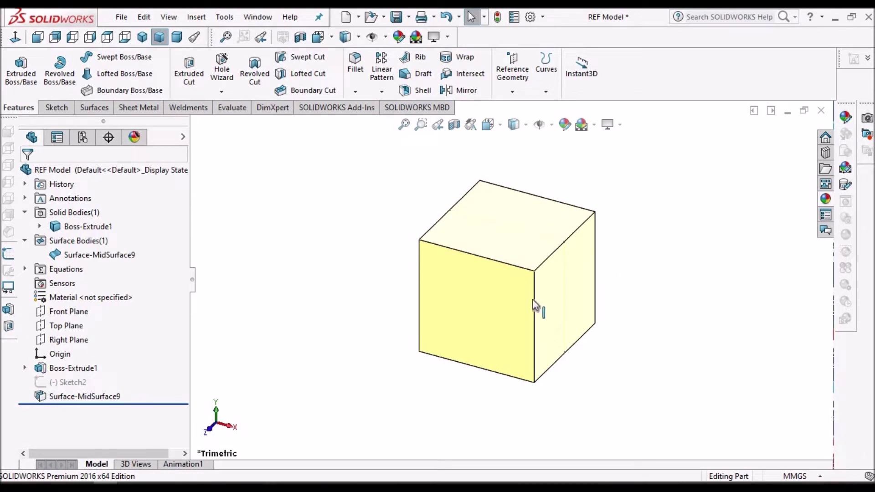
left_click(486, 308)
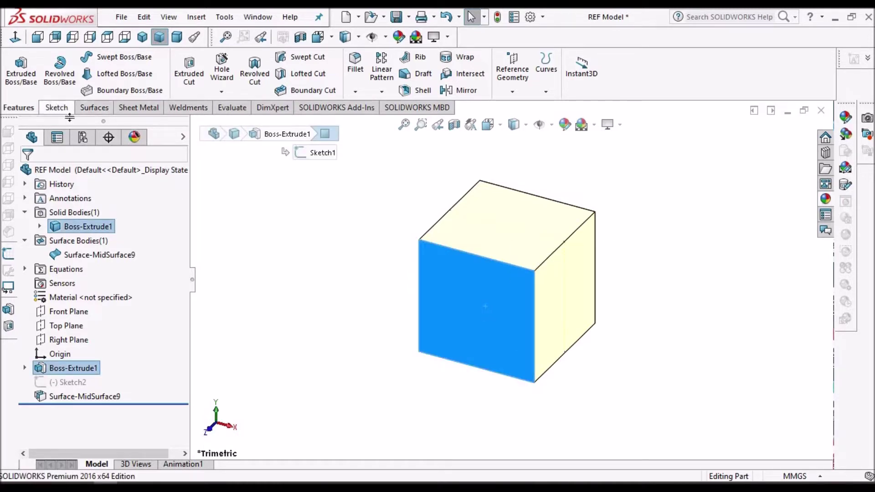
left_click(189, 71)
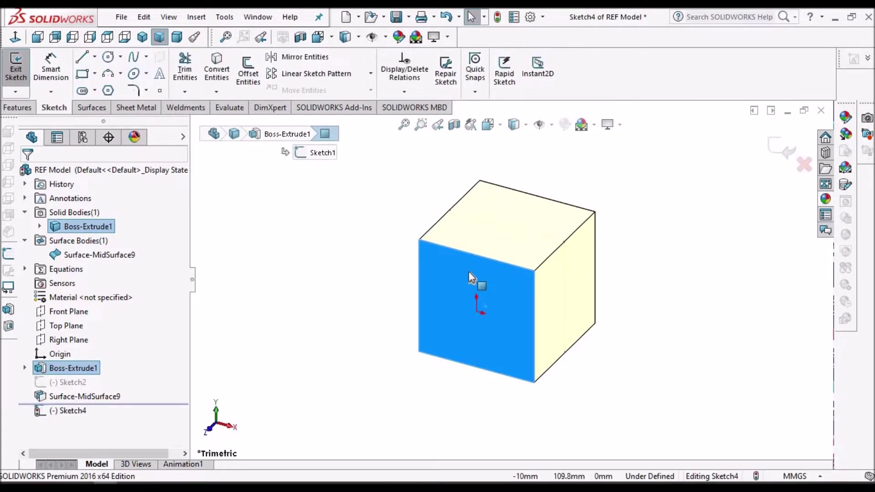
left_click(109, 57)
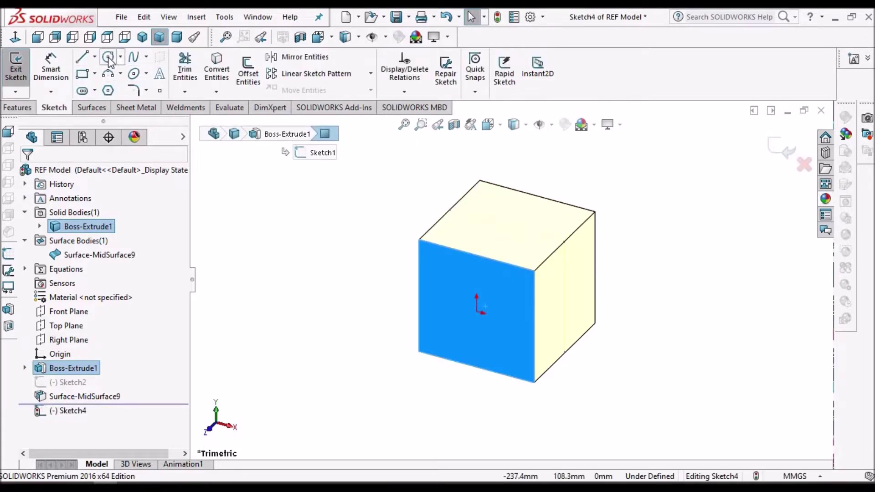
left_click(477, 313)
left_click(490, 299)
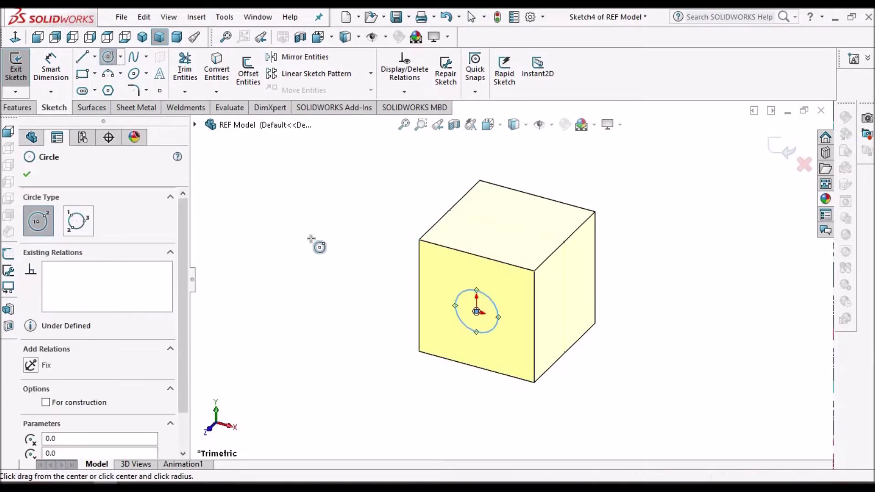
right_click(311, 239)
left_click(338, 250)
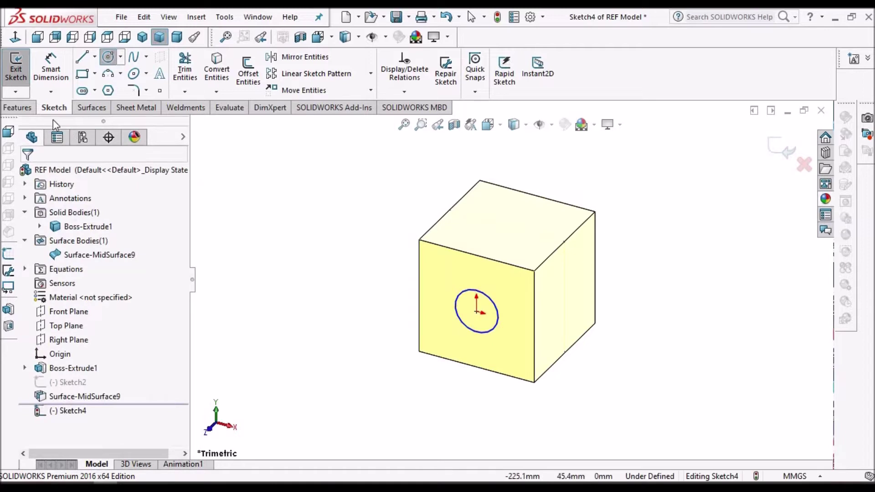
Cut-extrude the circle into the cube with the Up To Surface end condition, using the internal Surface-MidSurface9 face as the limit.
left_click(23, 110)
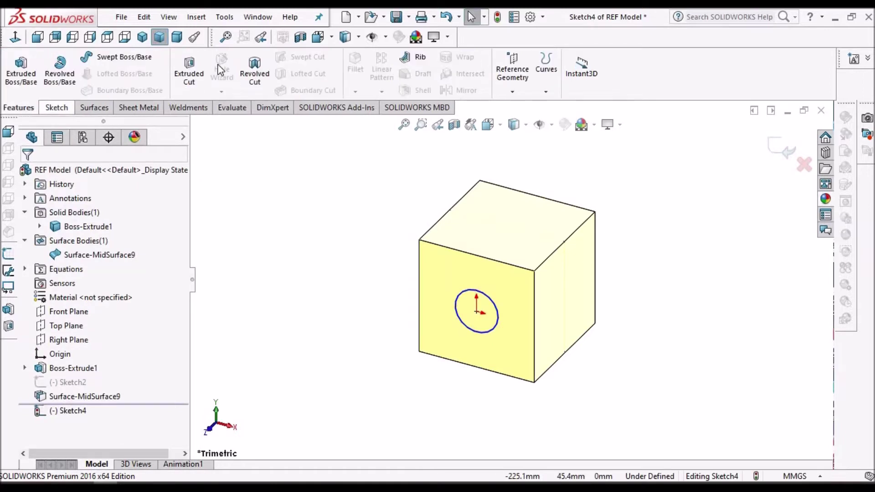
left_click(190, 73)
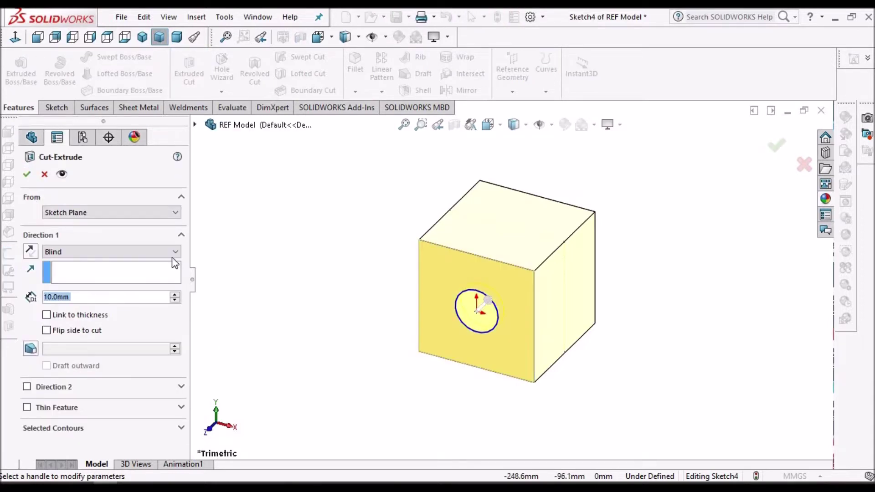
left_click(174, 253)
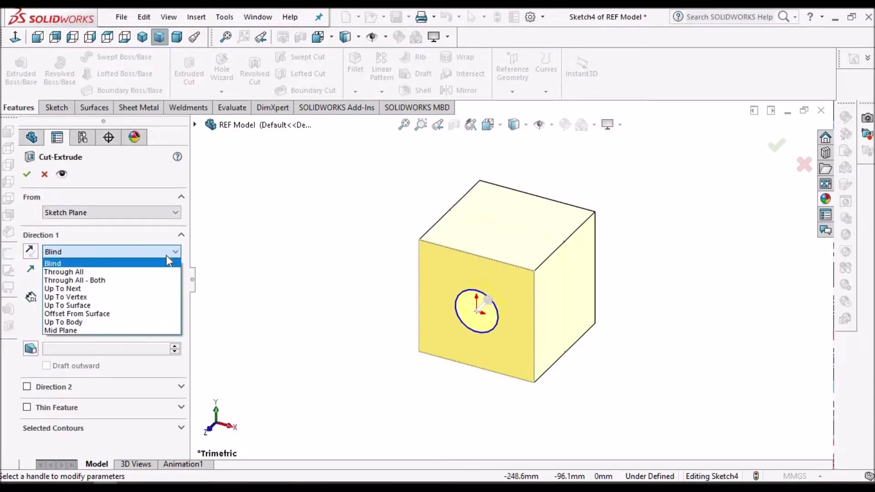
left_click(151, 307)
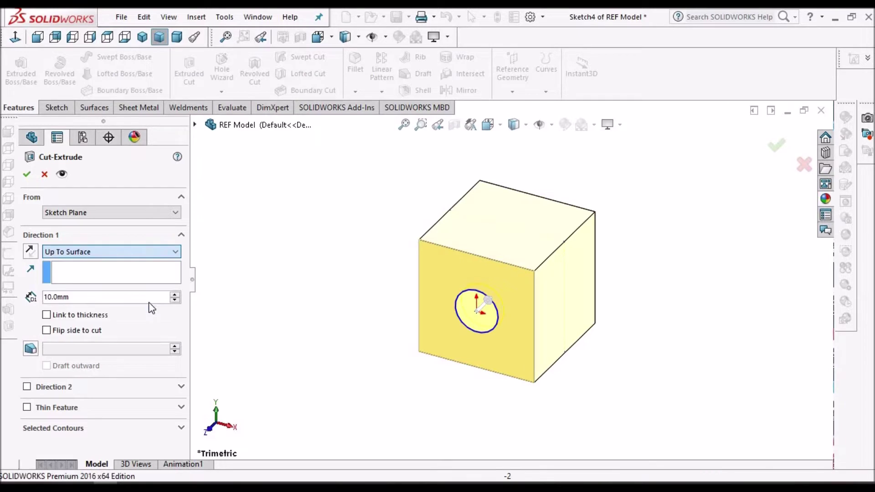
right_click(514, 250)
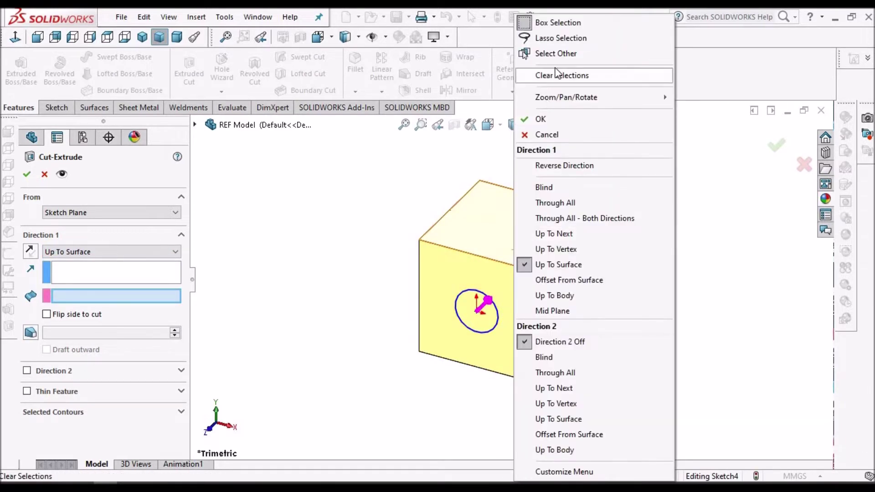
left_click(565, 54)
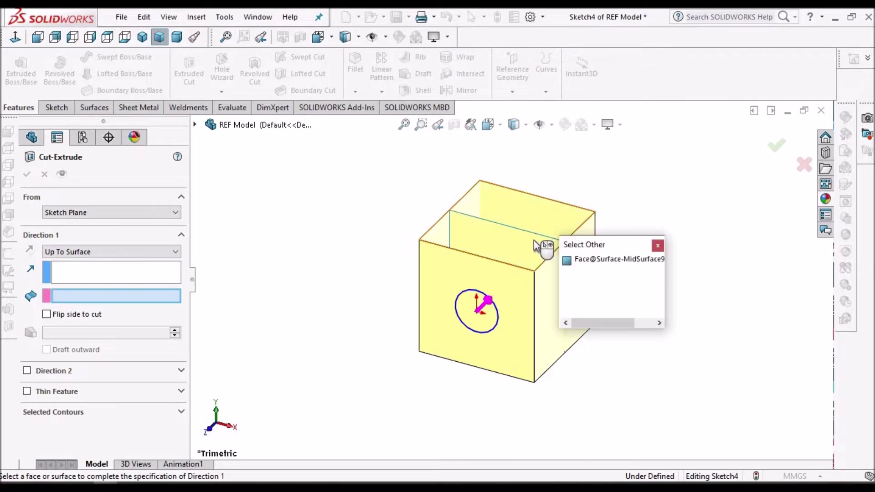
left_click(607, 259)
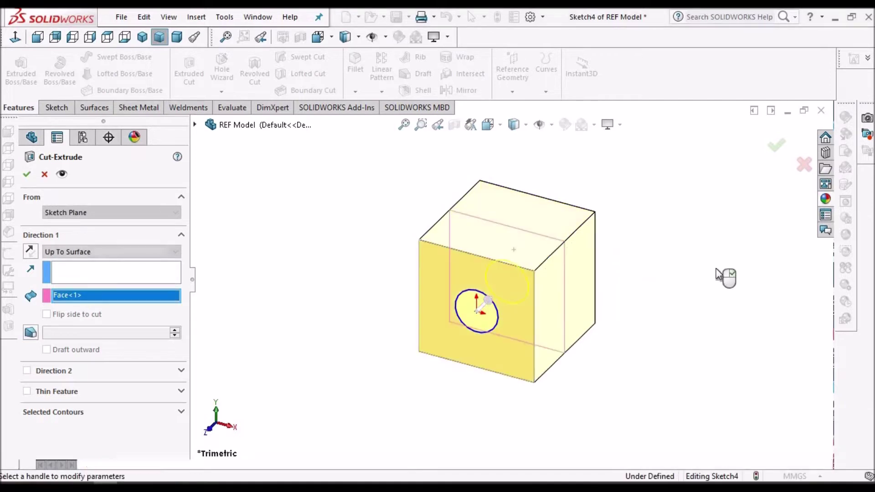
middle_click_drag(551, 261, 276, 285)
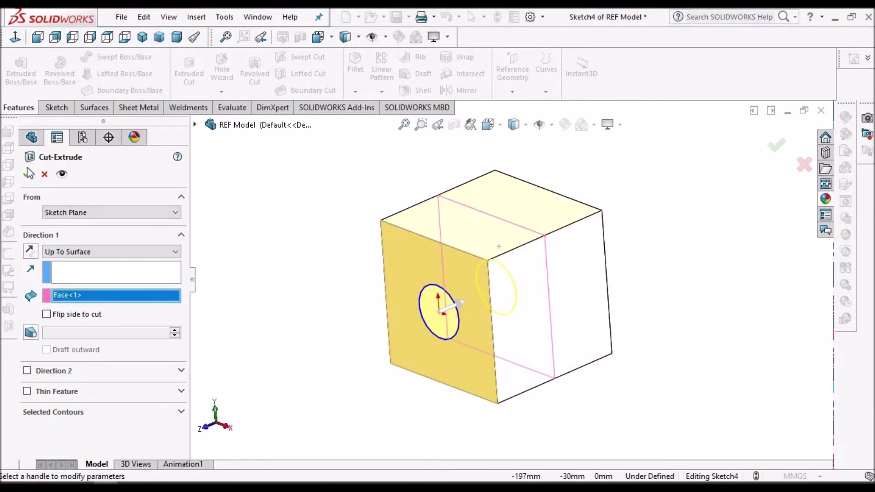
left_click(27, 175)
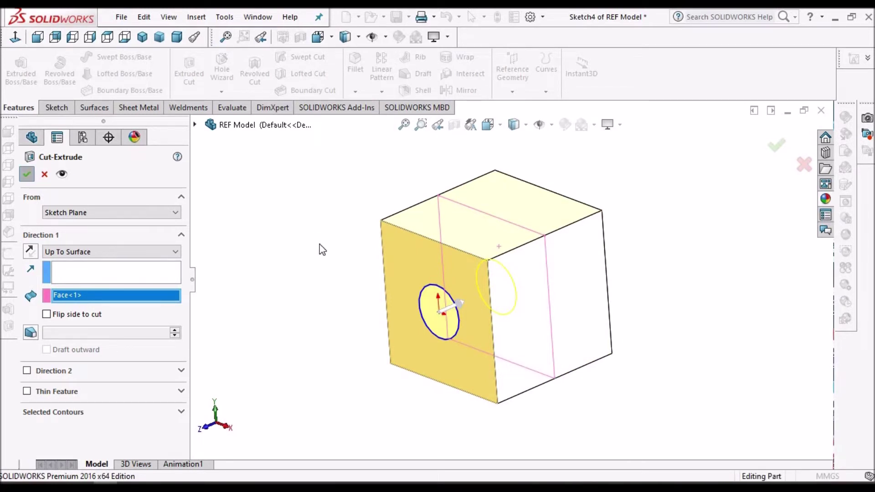
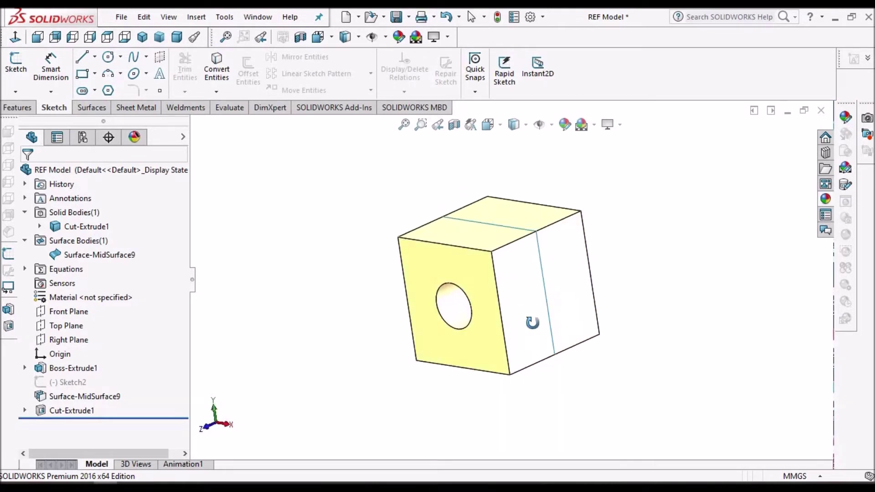
scroll(571, 299, "down", 3)
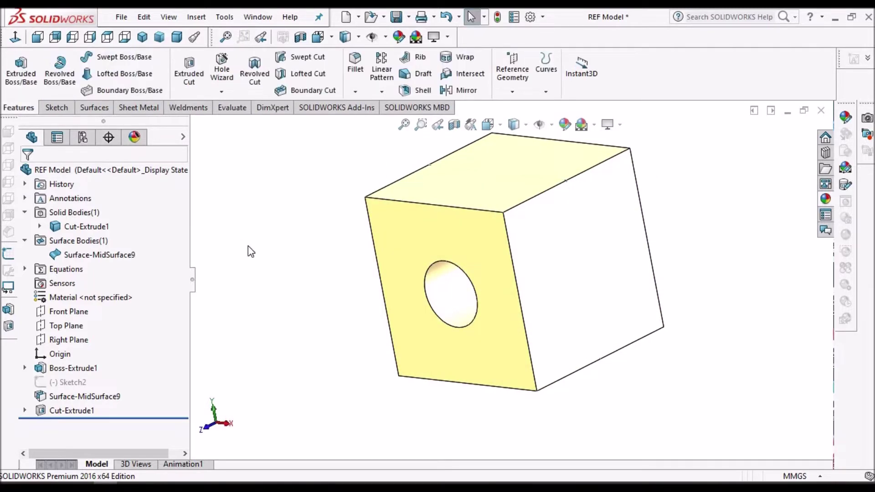
scroll(500, 279, "down", 2)
scroll(500, 279, "up", 2)
middle_click_drag(499, 279, 524, 273)
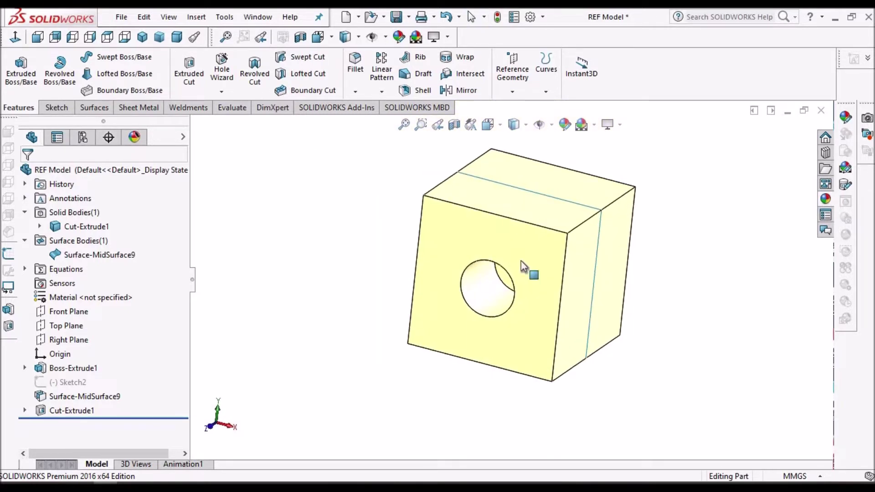
Delete the cube's up-to-surface cut while keeping its circle sketch.
right_click(64, 413)
left_click(288, 313)
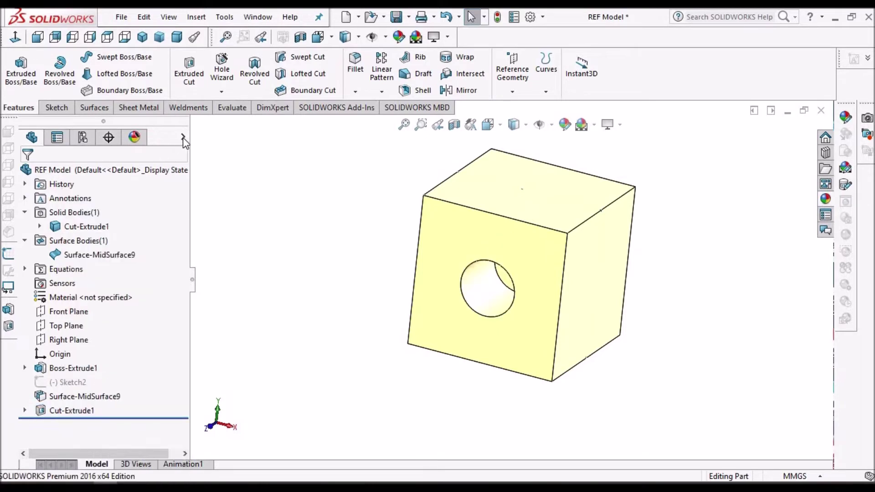
left_click(183, 137)
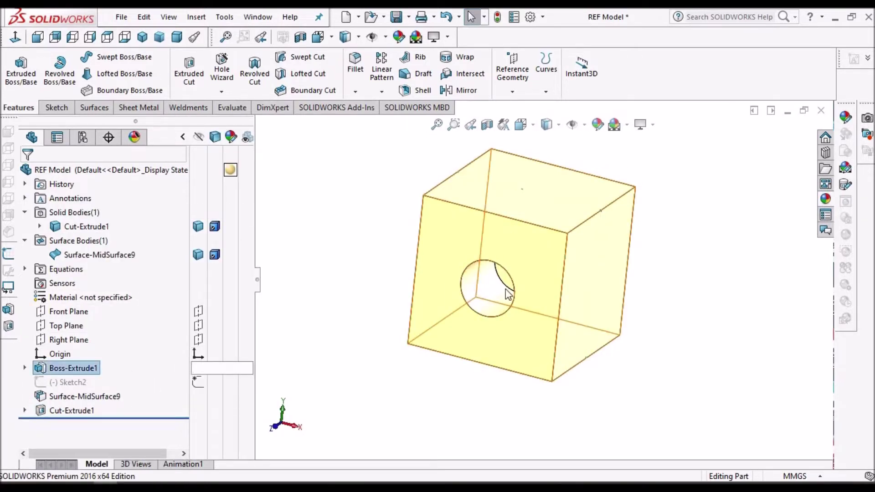
left_click(248, 373)
left_click(598, 271)
scroll(602, 269, "down", 5)
middle_click_drag(601, 269, 602, 365)
key("ctrl+z")
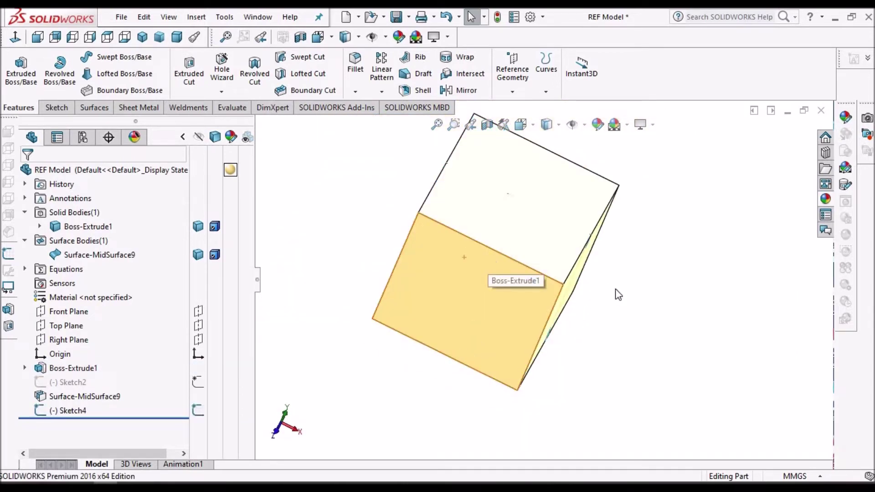
mouse_move(581, 201)
middle_mouse_down()
mouse_move(601, 223)
mouse_move(593, 256)
middle_mouse_up()
Cut-extrude the circle sketch into the cube with a Blind depth of 10 mm.
left_click(64, 410)
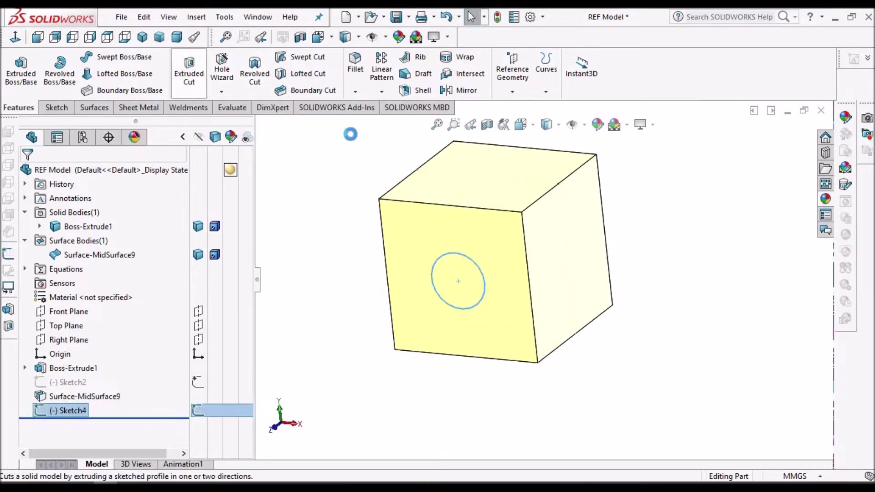
left_click(201, 80)
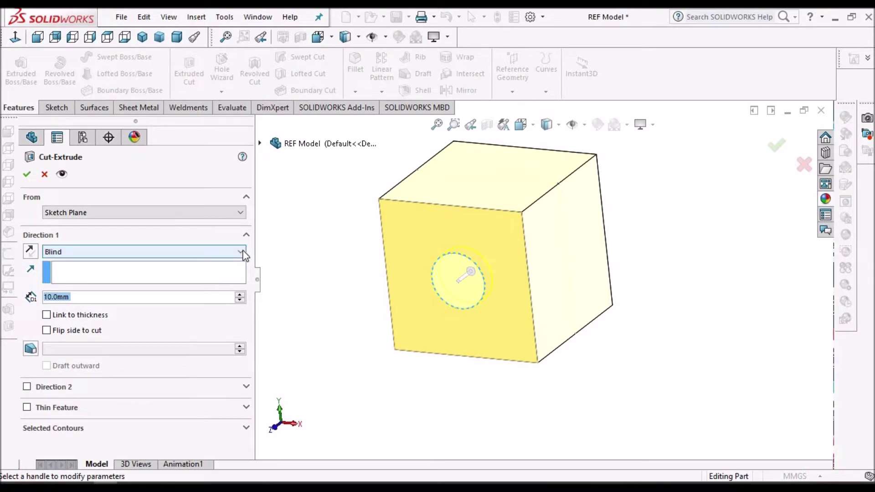
middle_click_drag(478, 255, 387, 353)
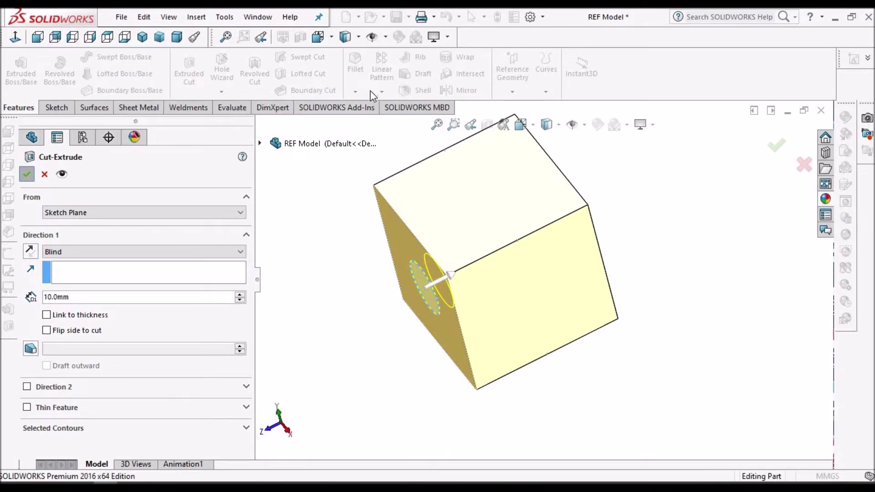
key("Return")
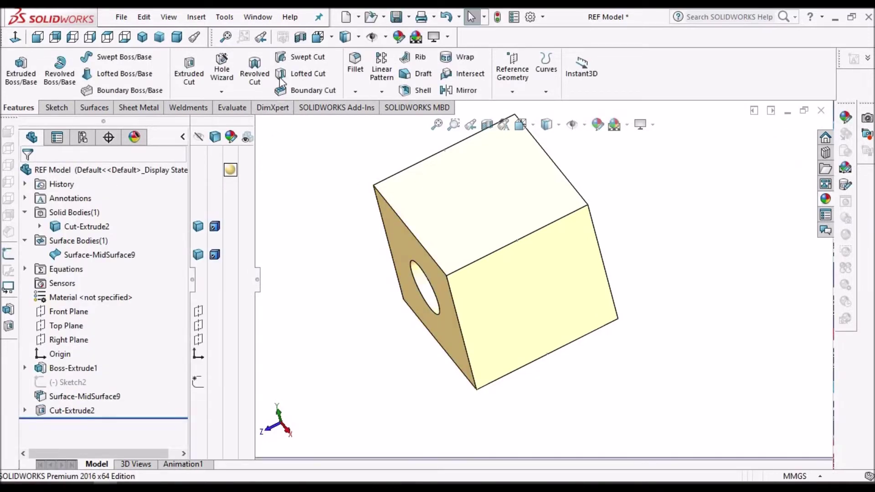
Set up a Mirror feature with the blind circular cut as the feature to mirror.
left_click(382, 91)
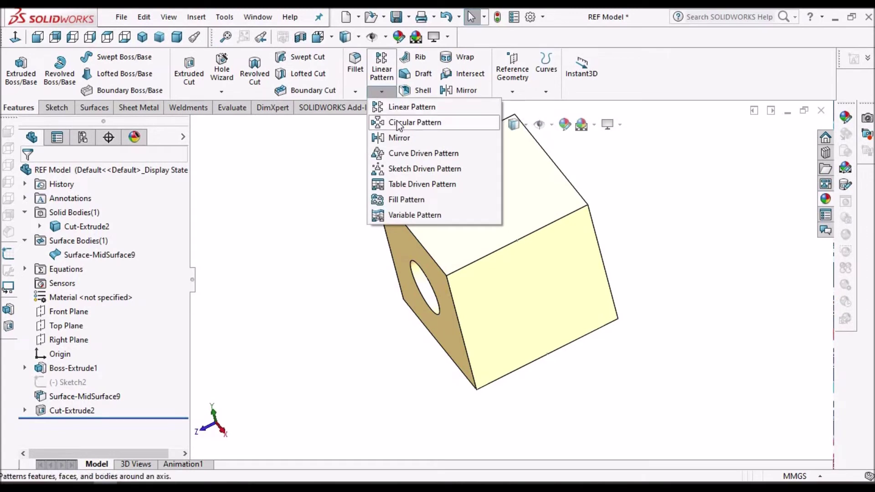
left_click(399, 137)
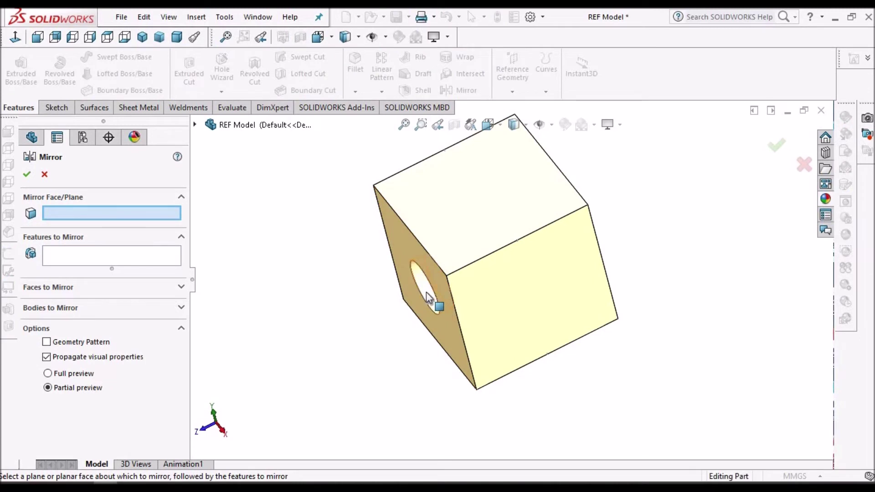
scroll(426, 291, "down", 4)
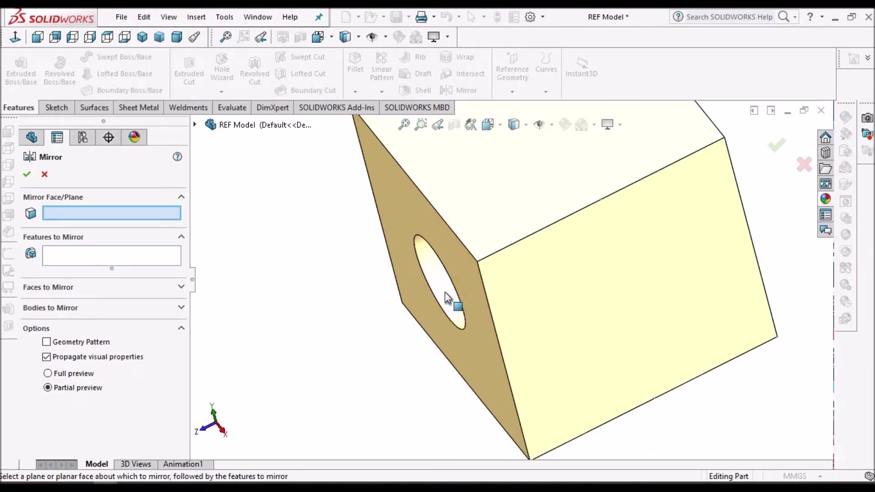
left_click(180, 252)
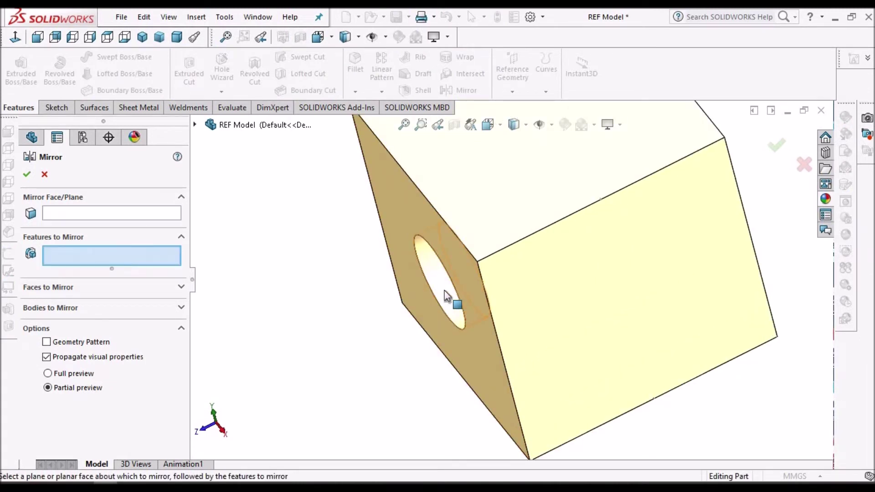
left_click(445, 292)
left_click(63, 215)
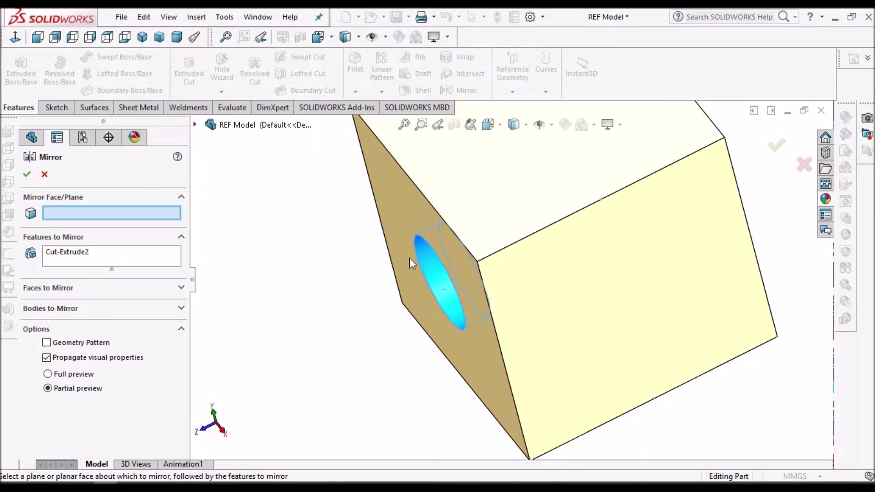
Choose the hidden Surface-MidSurface9 face as the mirror plane, create the mirrored cut and inspect the cube.
scroll(551, 248, "up", 5)
mouse_move(551, 248)
middle_mouse_down()
mouse_move(590, 176)
mouse_move(552, 275)
mouse_move(553, 242)
middle_mouse_up()
scroll(552, 242, "down", 3)
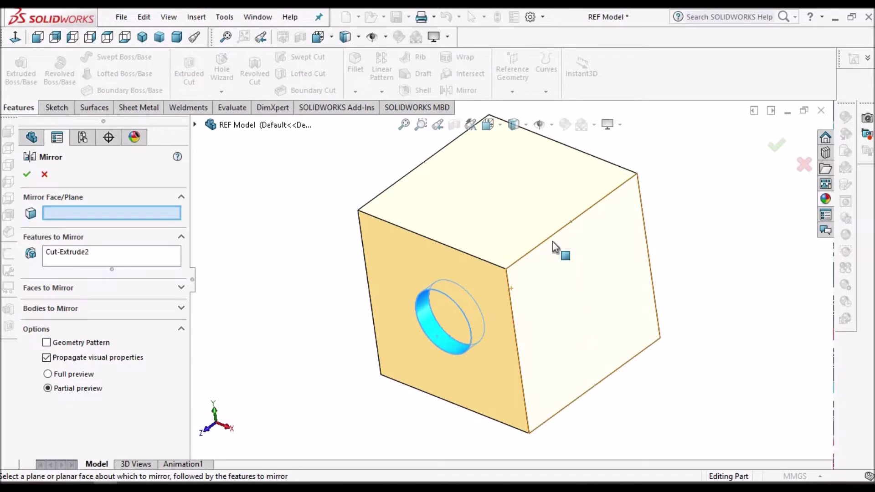
right_click(523, 215)
left_click(551, 256)
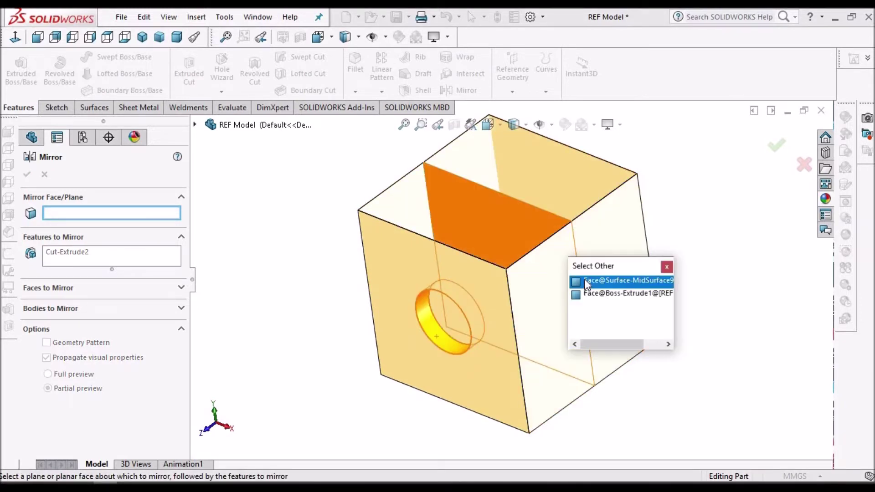
left_click(588, 281)
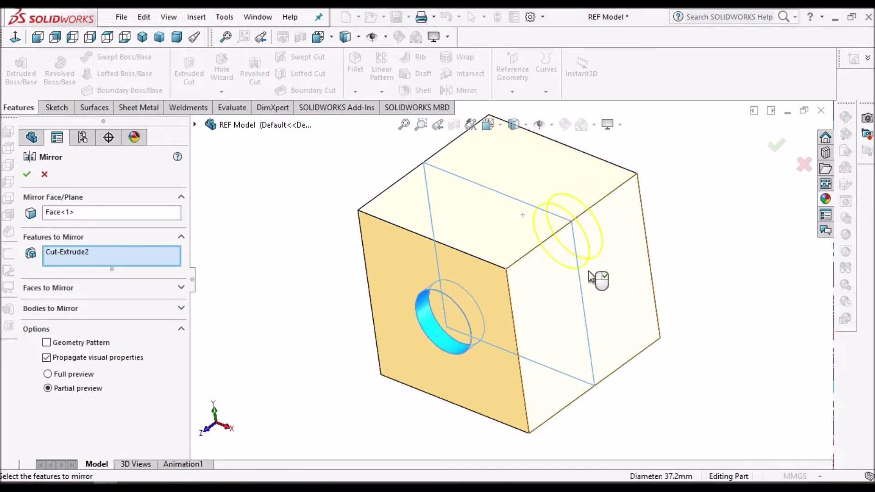
left_click(28, 175)
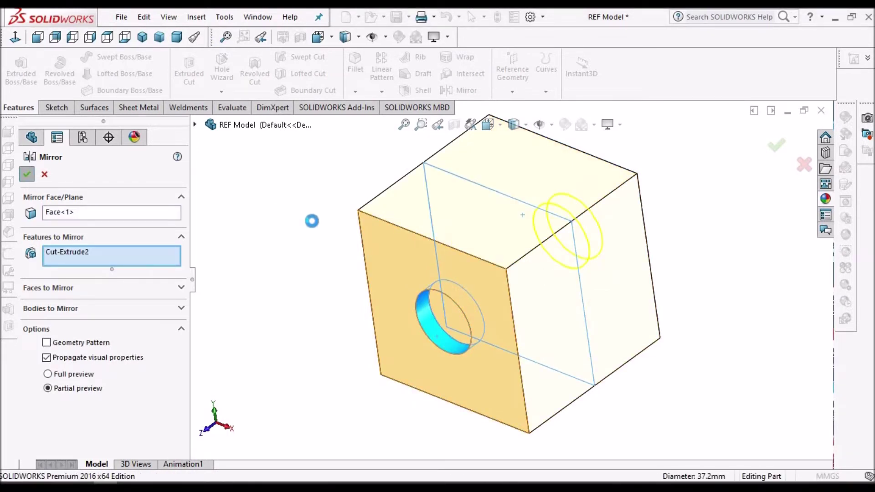
middle_click_drag(512, 246, 512, 351)
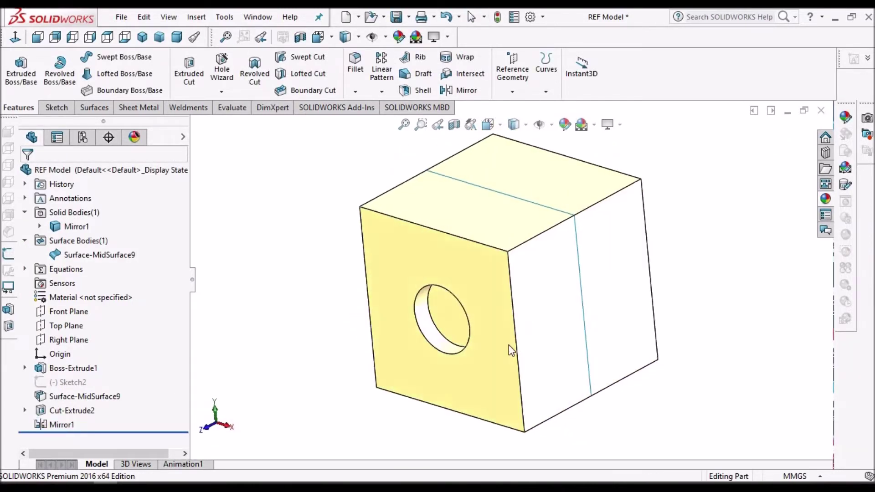
Delete the mirror and the blind circular cut, keeping the circle sketch.
right_click(58, 422)
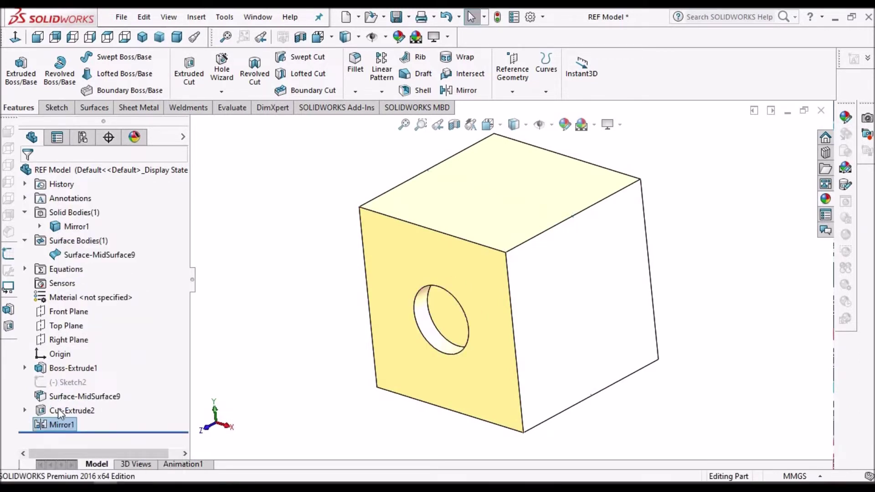
right_click(58, 408)
left_click(84, 303)
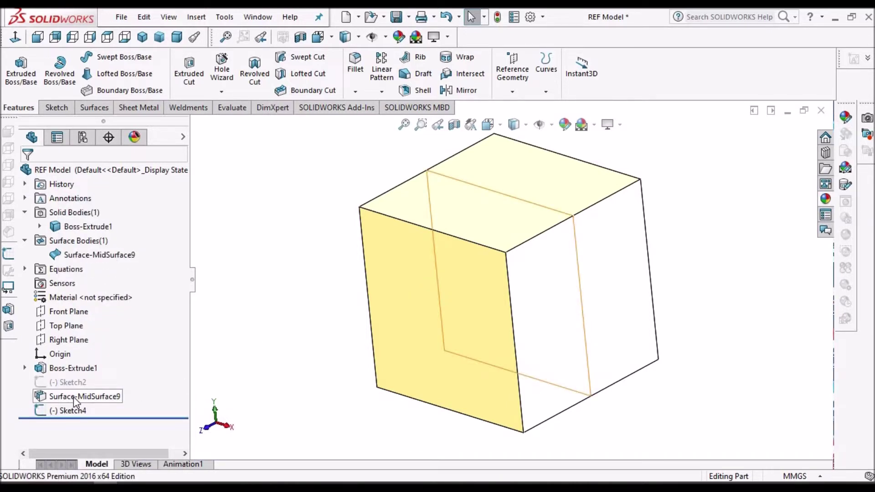
Cut the cube with Cut With Surface, using Surface-MidSurface9 as the cutting surface, and inspect the remaining half.
left_click(96, 109)
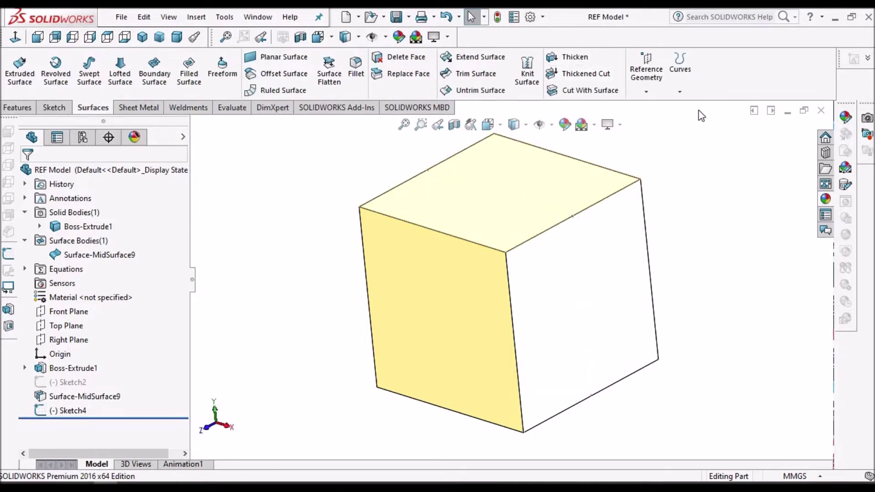
left_click(604, 90)
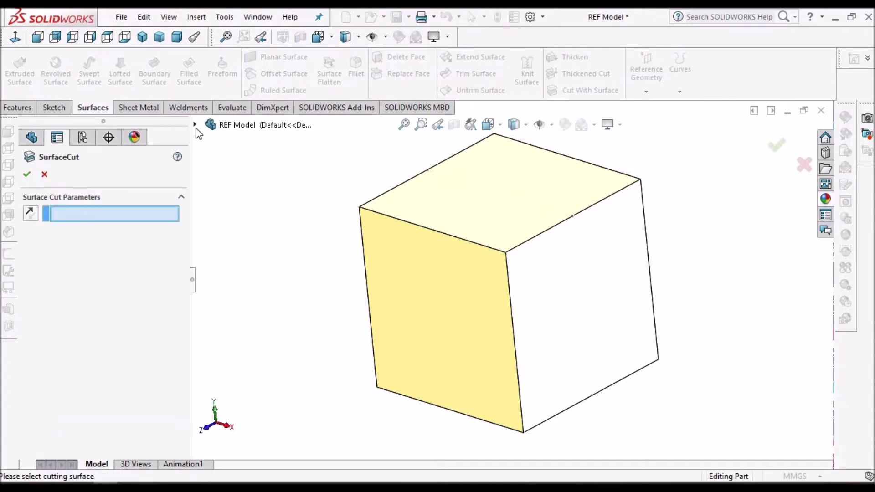
left_click(195, 125)
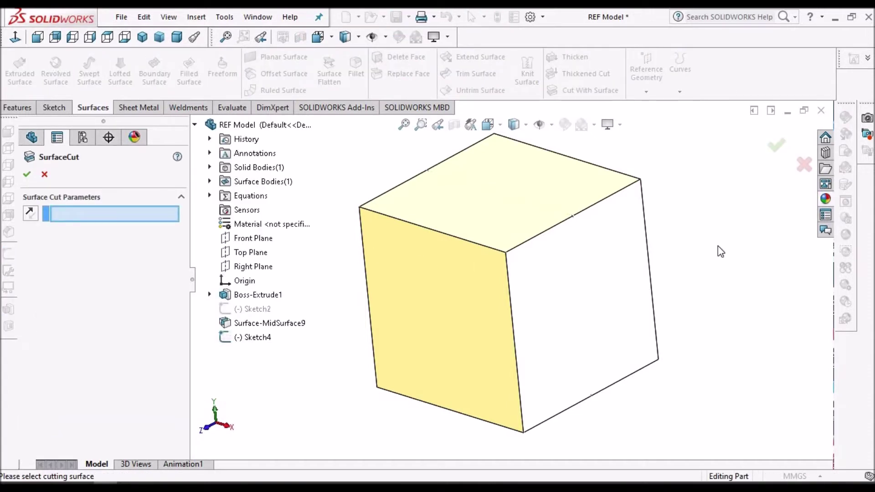
left_click(267, 327)
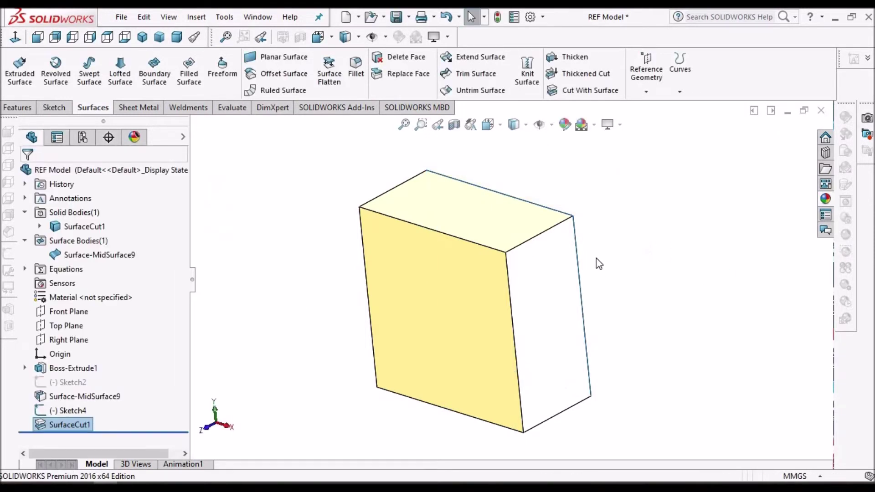
middle_click_drag(467, 292, 570, 322)
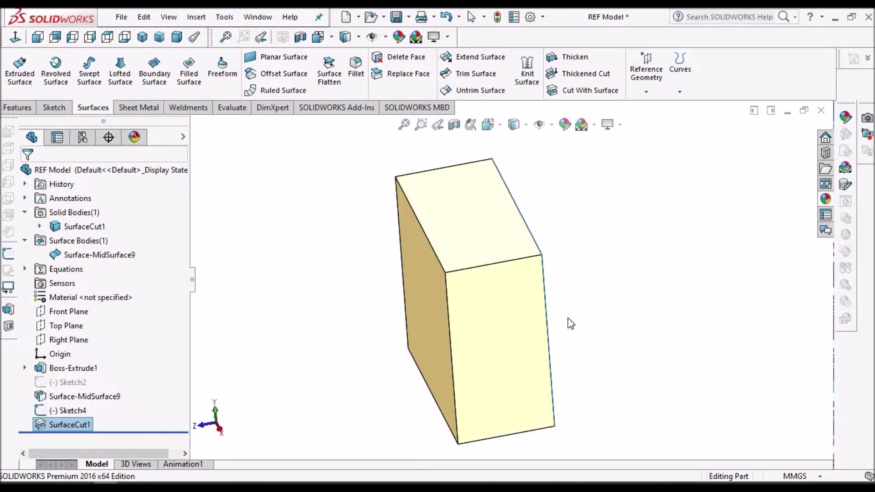
Edit the surface cut to flip its direction, inspect the opposite half, and delete the surface cut.
right_click(73, 422)
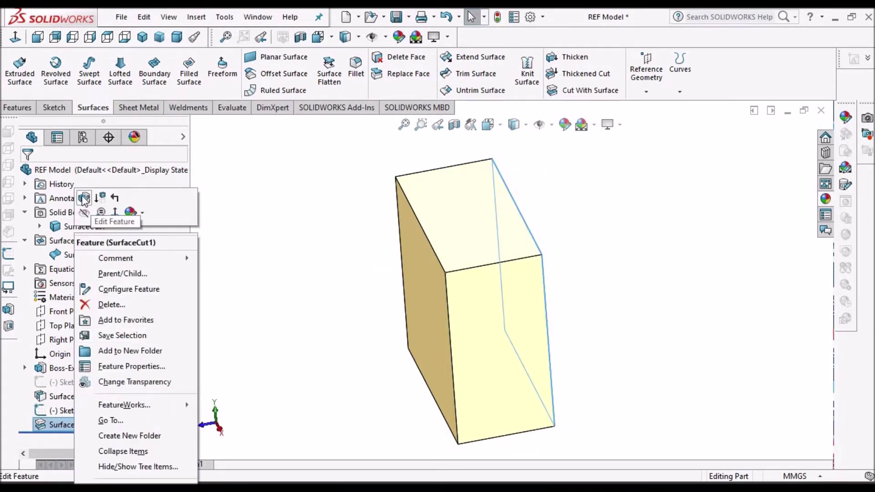
key("Escape")
left_click(109, 396)
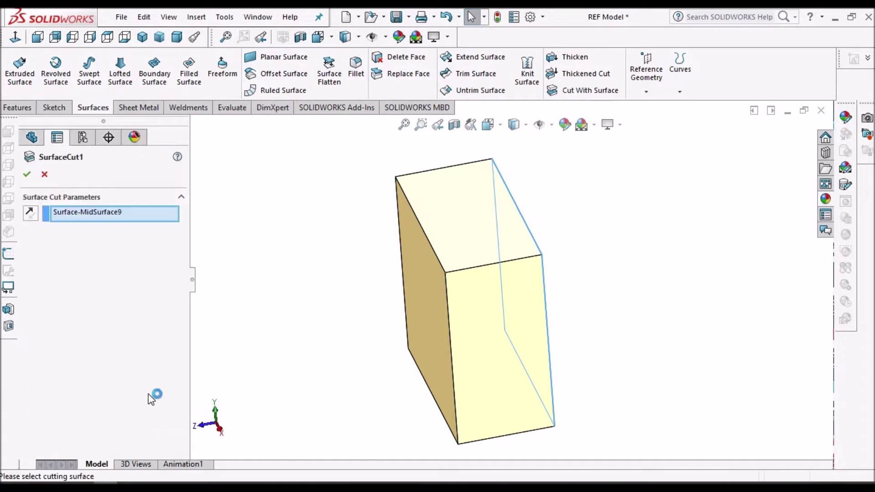
left_click(26, 174)
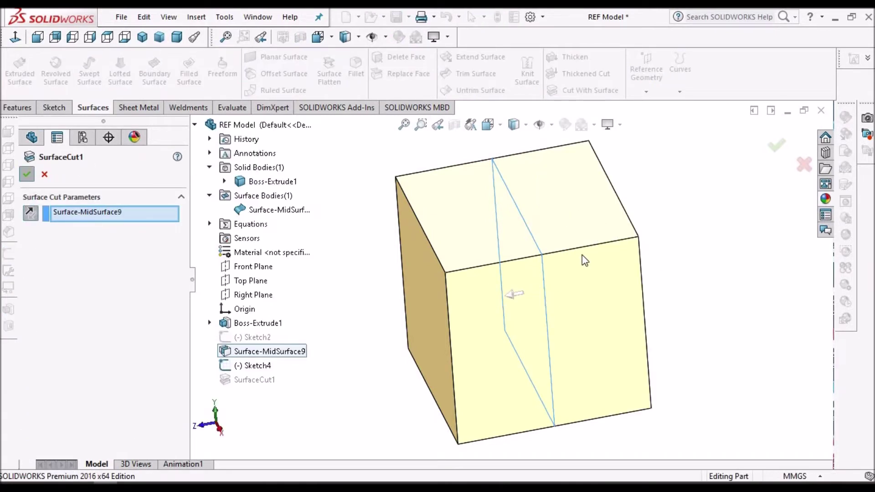
middle_click_drag(561, 270, 636, 291)
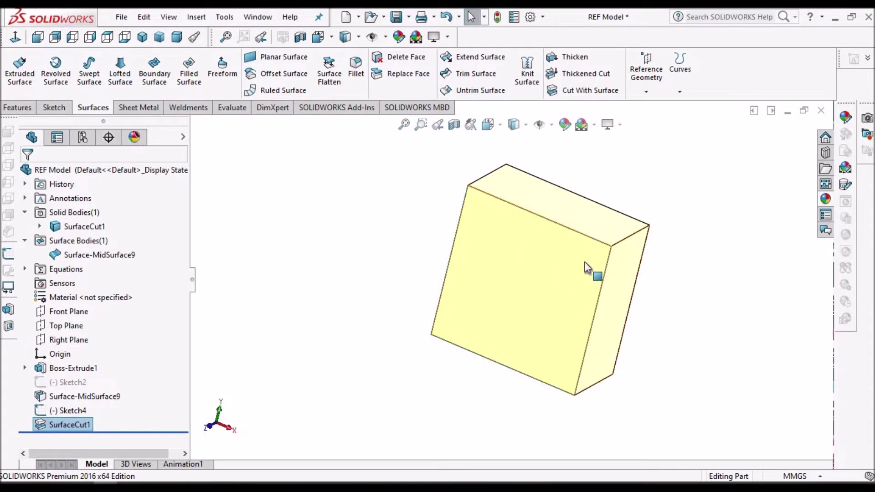
middle_click_drag(584, 275, 581, 197)
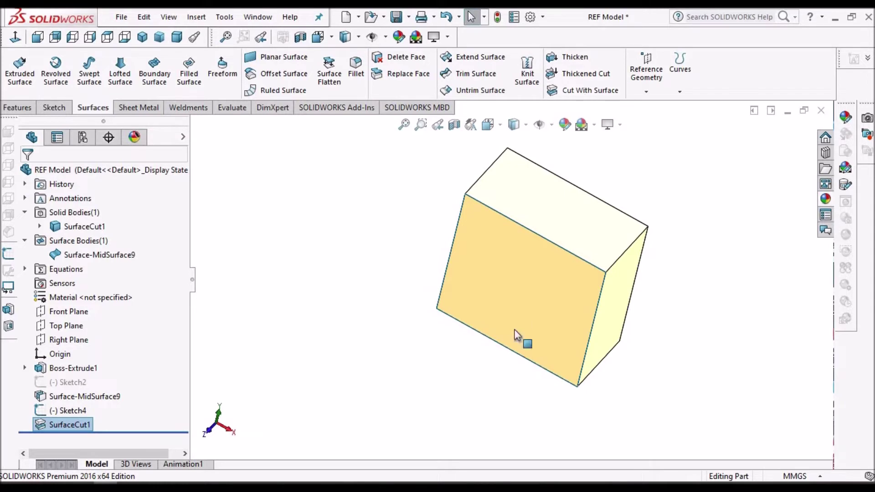
right_click(72, 422)
left_click(108, 305)
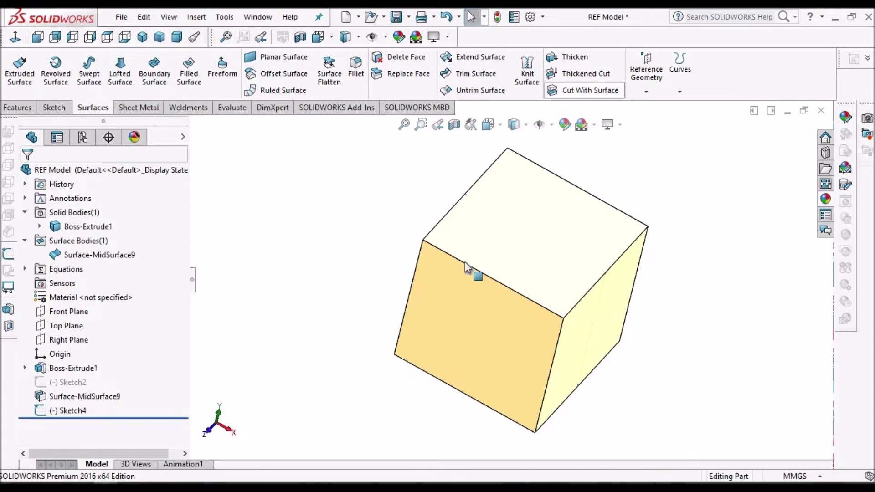
Split the cube with a 10 mm Thickened Cut on both sides of Surface-MidSurface9, keeping all bodies, and select the front body.
left_click(77, 397)
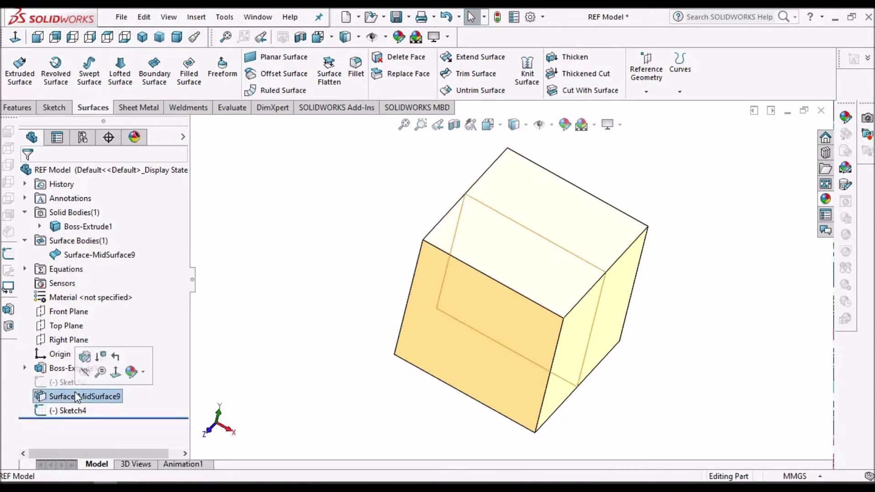
left_click(595, 76)
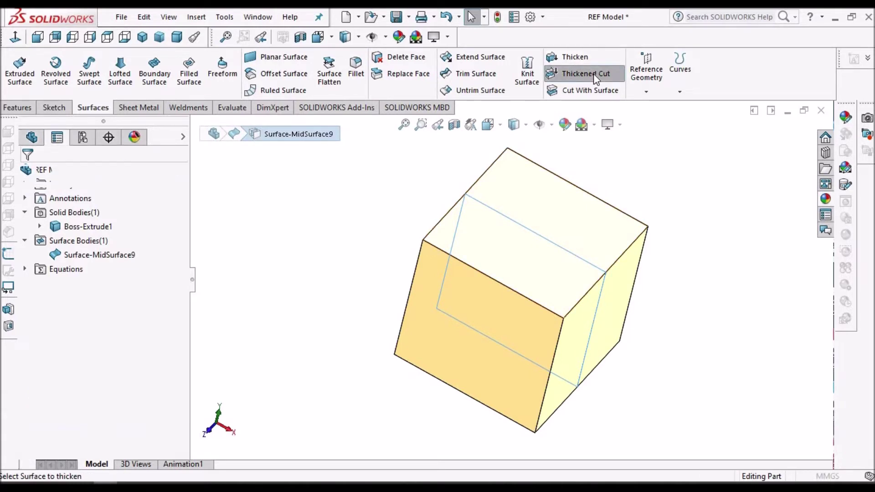
scroll(593, 241, "down", 2)
middle_click_drag(601, 236, 561, 224)
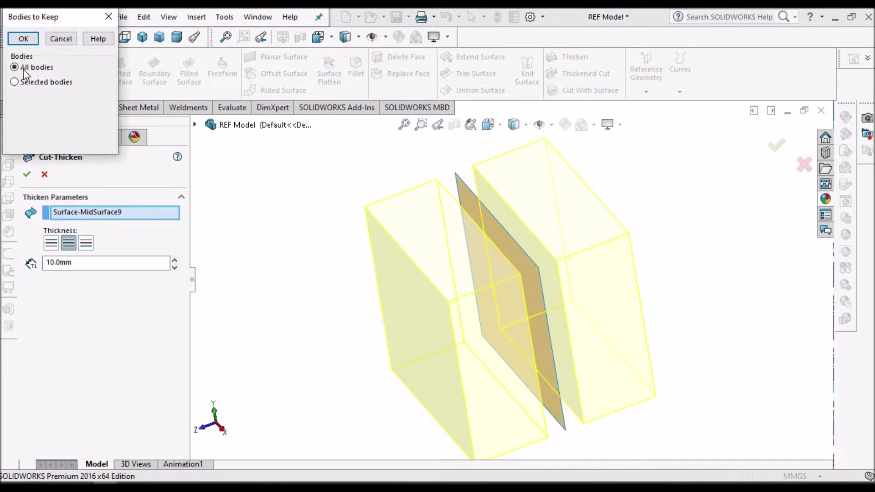
left_click(19, 43)
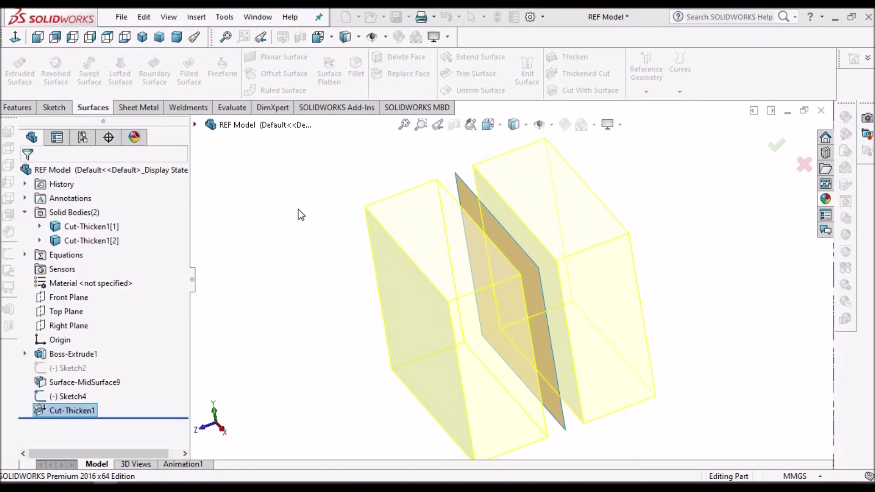
middle_click_drag(522, 252, 573, 405)
left_click(94, 227)
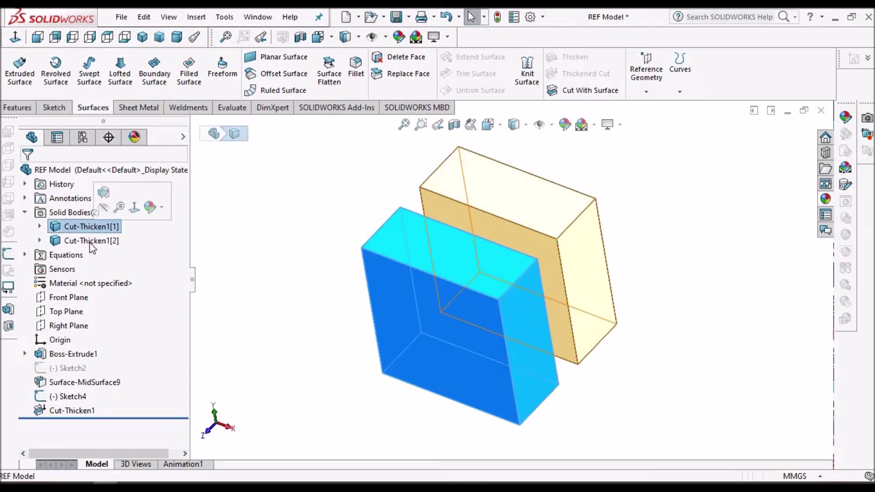
Inspect the rear body of the split cube from another angle and delete the thickened cut.
left_click(91, 242)
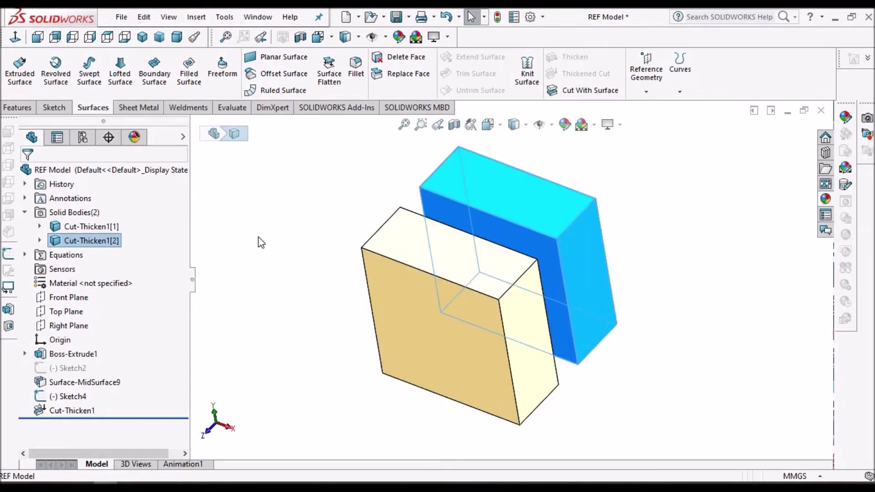
key("Escape")
middle_click_drag(418, 266, 597, 360)
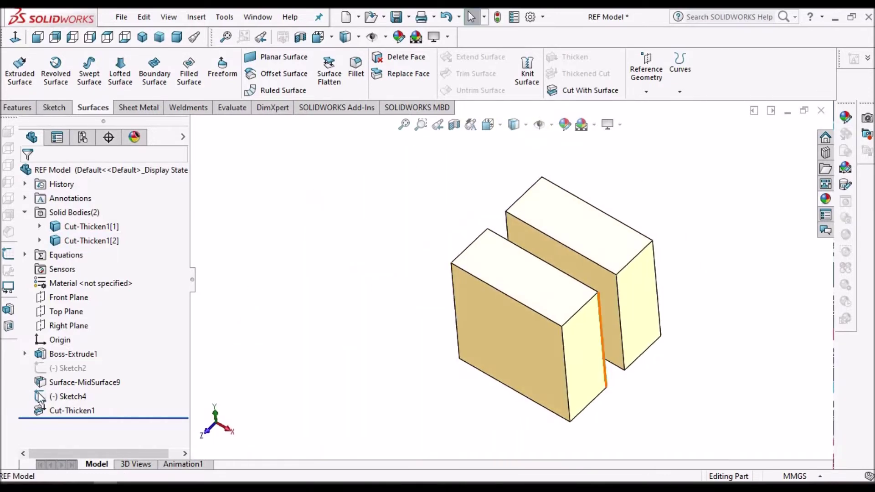
left_click(65, 412)
key("Delete")
key("Return")
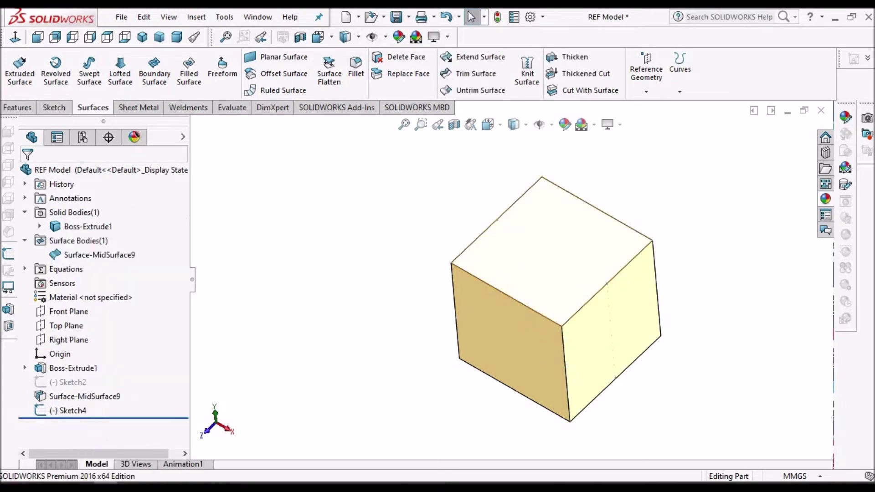
Extend the face of Surface-MidSurface9 by a distance of 5 mm with the Linear extension type.
left_click(101, 396)
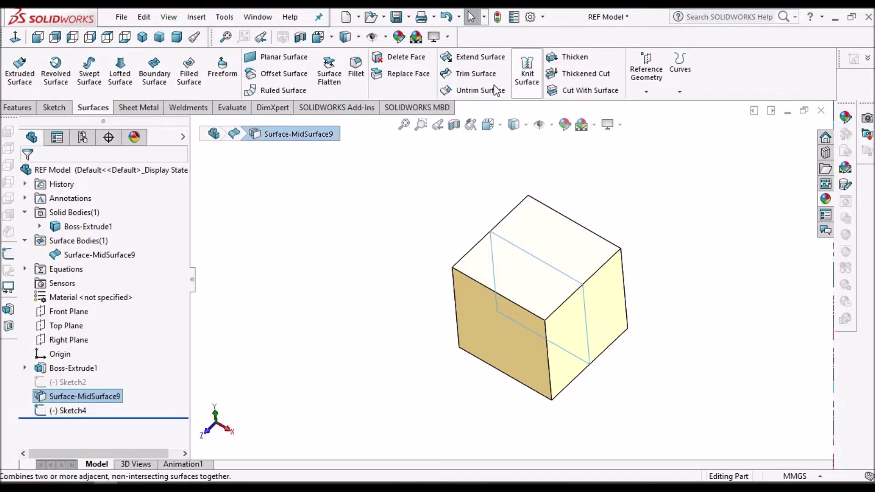
left_click(479, 57)
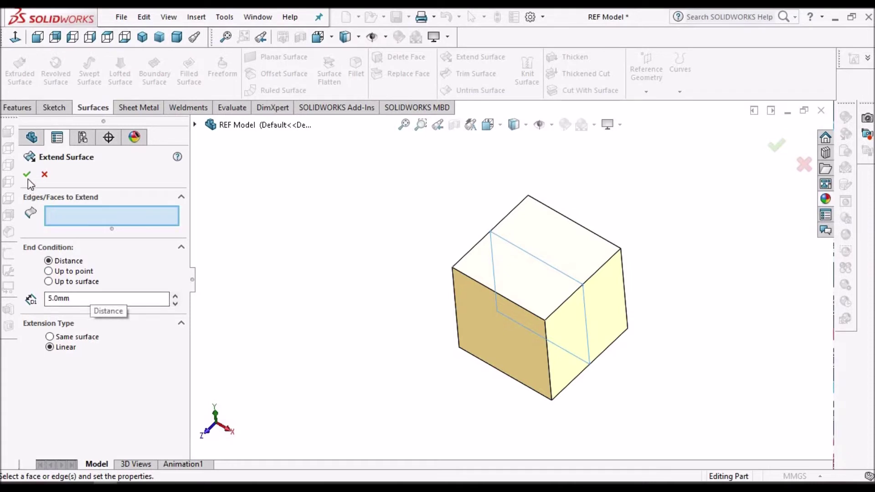
left_click(195, 125)
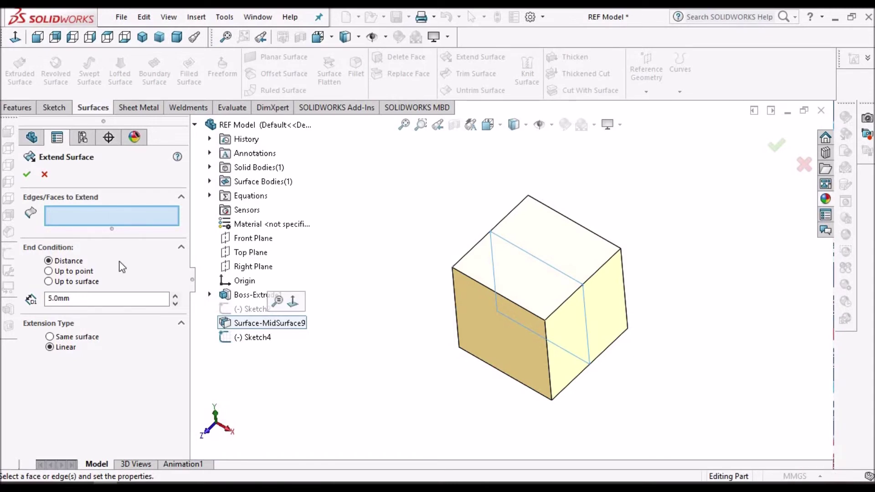
left_click(547, 270)
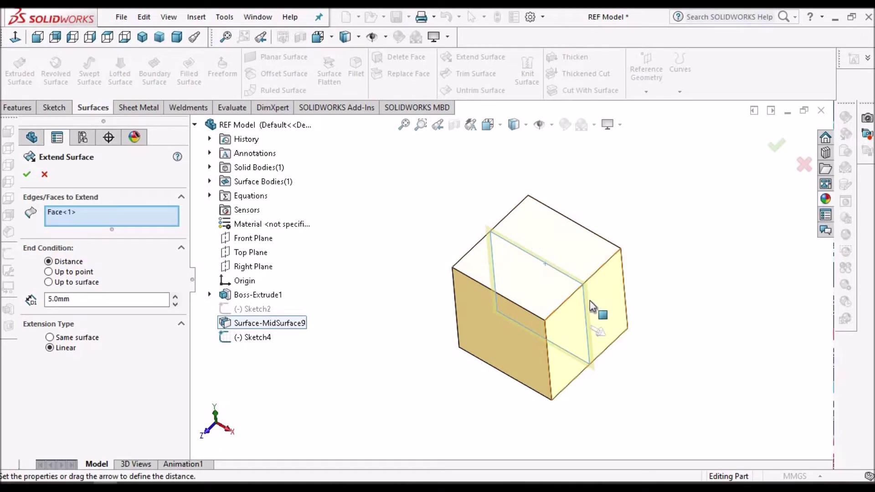
middle_click_drag(524, 267, 424, 260)
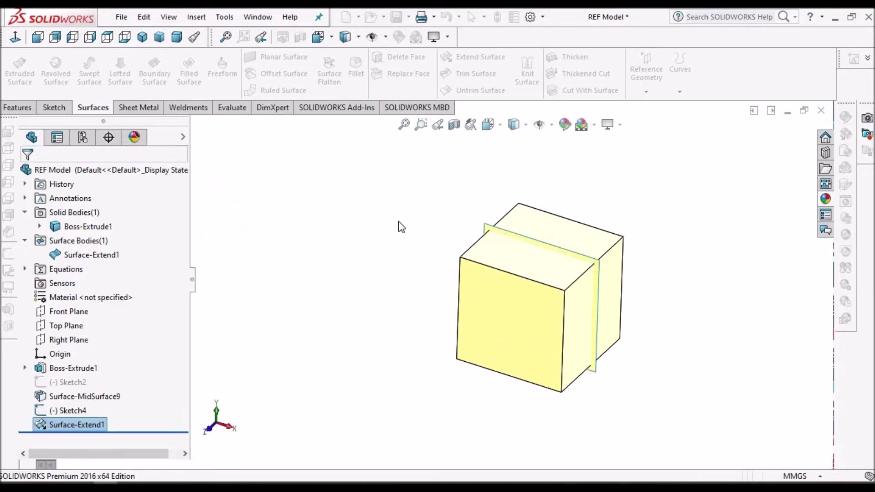
Thicken the extended mid-surface 10 mm on both sides, merging the result with the cube.
middle_click_drag(553, 289, 571, 310)
scroll(571, 310, "down", 2)
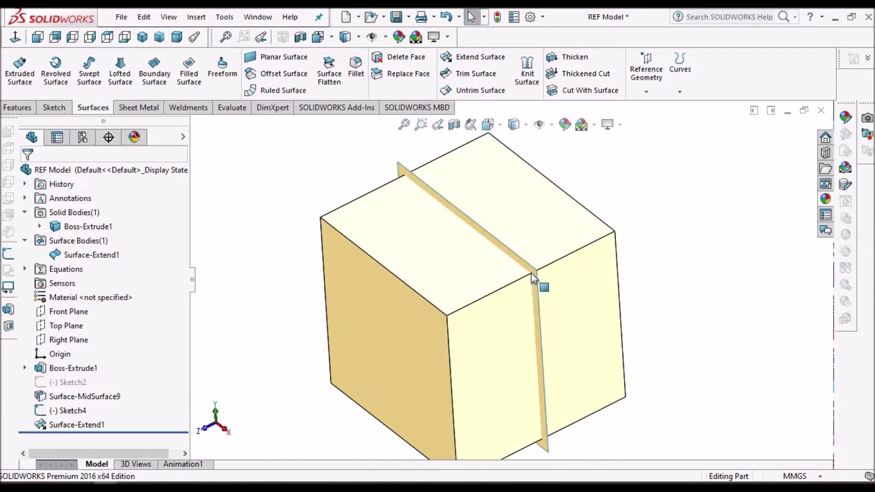
left_click(520, 264)
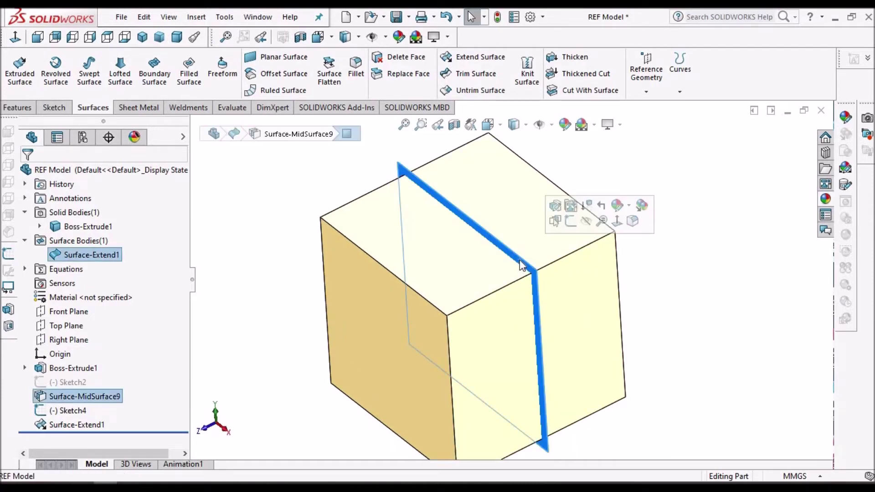
left_click(573, 57)
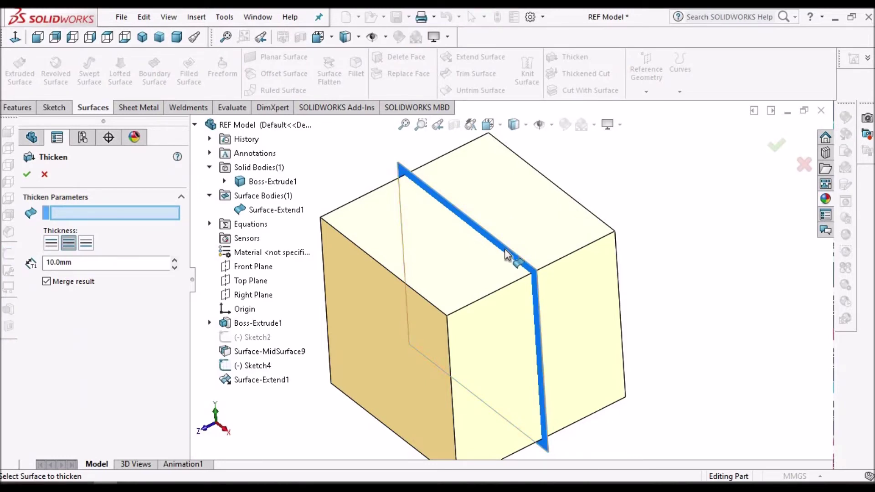
middle_click_drag(505, 256, 456, 301)
scroll(456, 301, "down", 5)
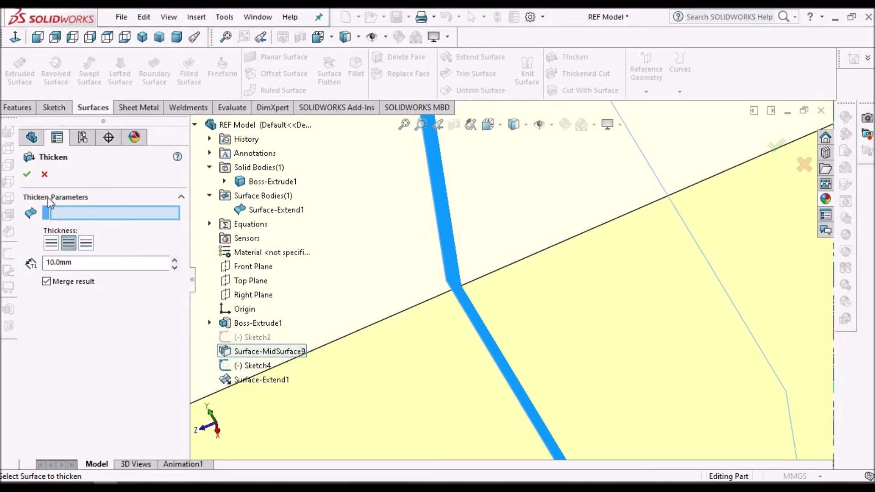
left_click(454, 266)
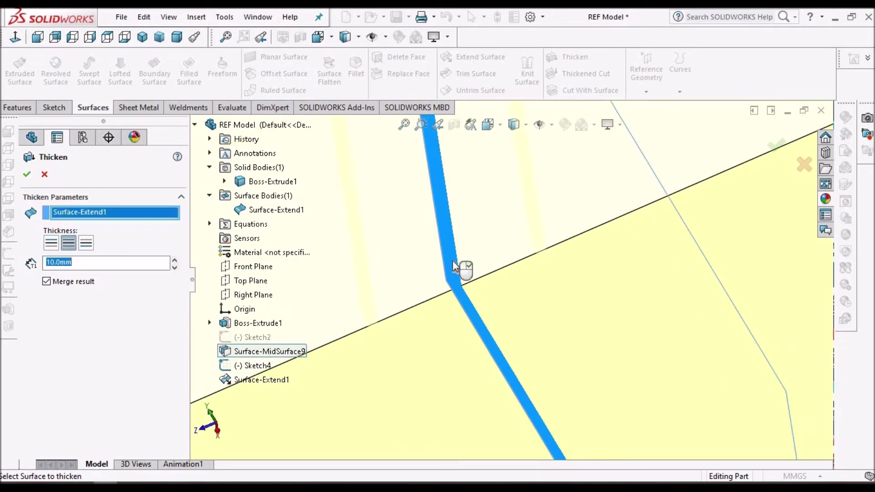
scroll(545, 332, "up", 2)
middle_click_drag(572, 269, 514, 326)
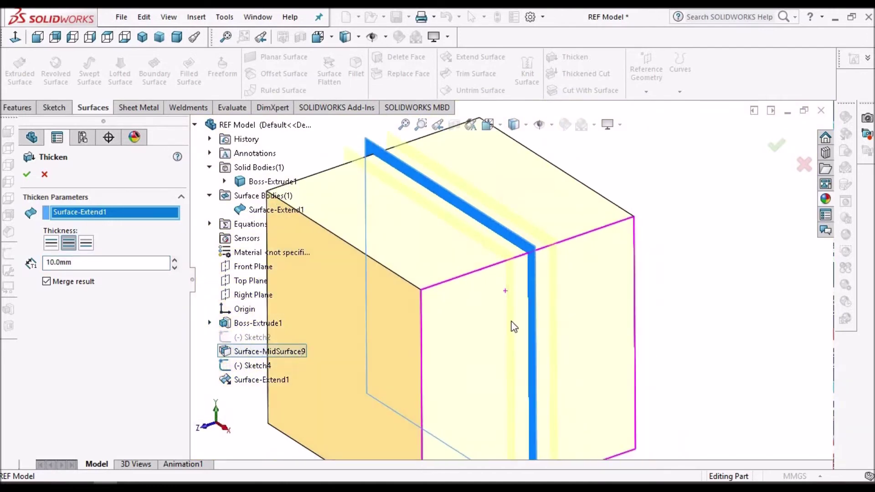
left_click(27, 174)
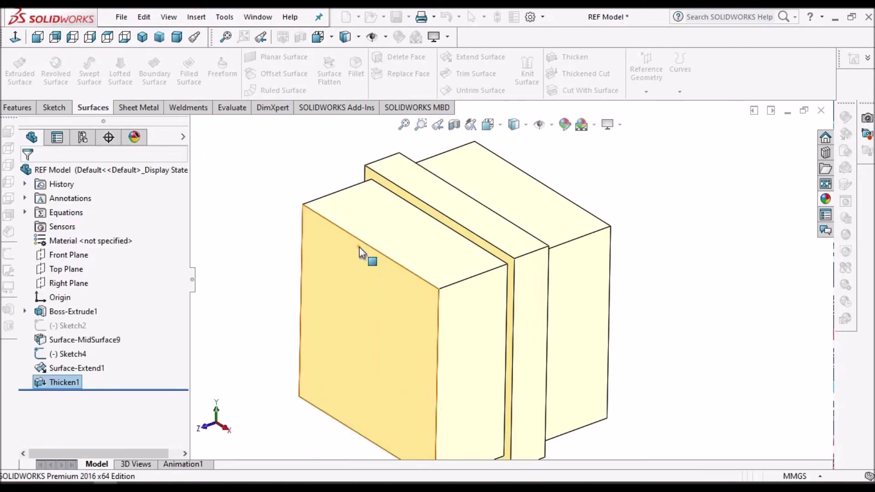
Shell the thickened cube with 10 mm walls, removing its front and back end faces.
middle_click_drag(468, 263, 504, 337)
scroll(508, 314, "down", 3)
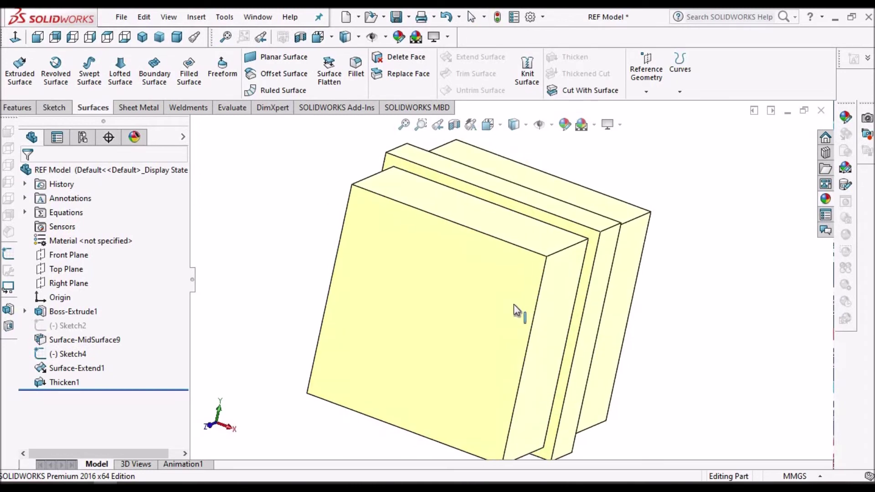
left_click(19, 108)
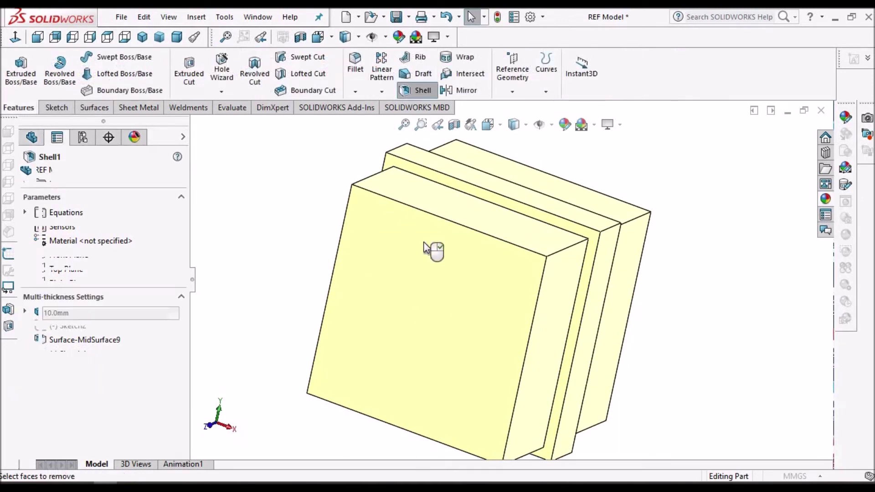
left_click(547, 249)
middle_click_drag(480, 242, 446, 260)
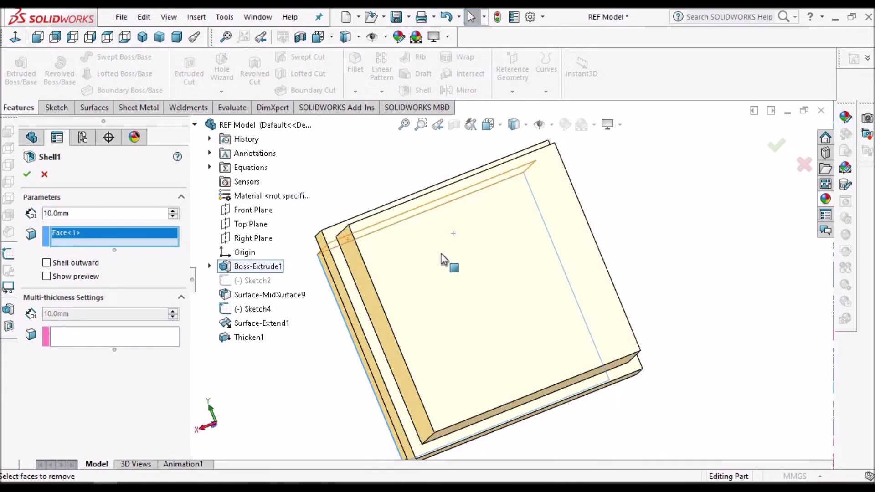
left_click(442, 253)
middle_click_drag(519, 243, 538, 245)
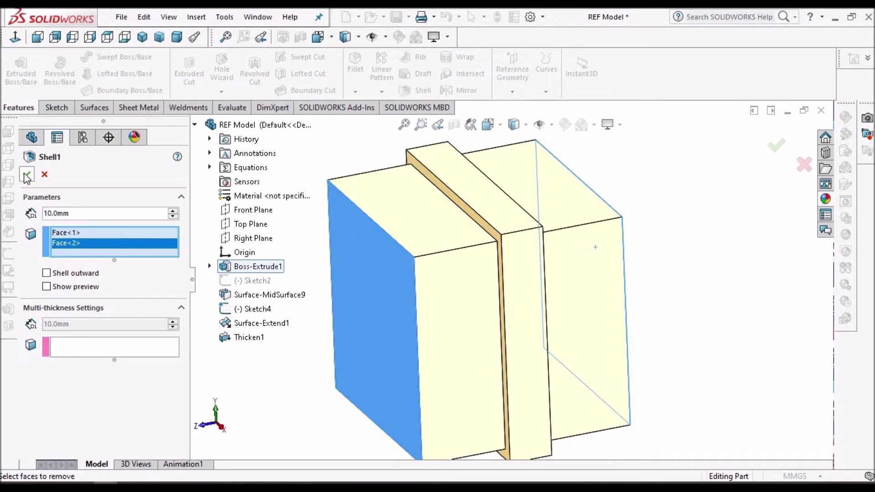
Examine the shelled body's hollow interior and the wall shape around the thickened band.
middle_click_drag(447, 278, 486, 305)
middle_click_drag(489, 264, 403, 220)
scroll(426, 212, "down", 5)
scroll(475, 250, "up", 6)
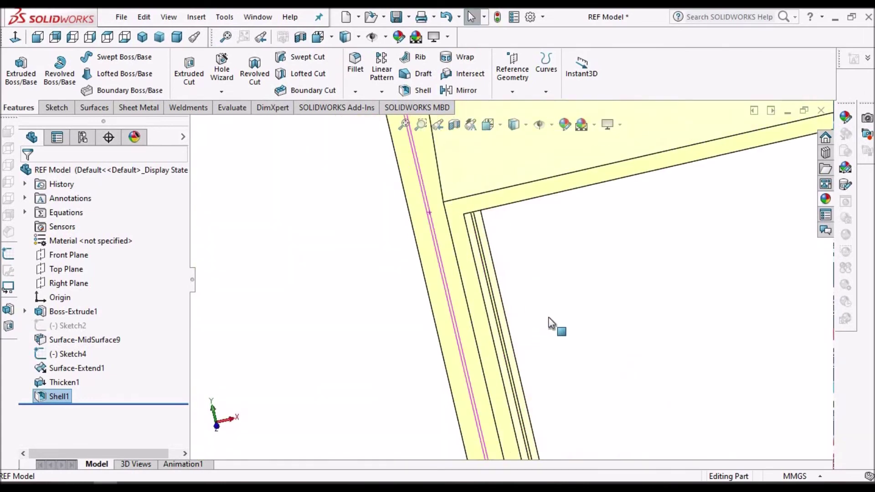
middle_click_drag(569, 275, 576, 323)
scroll(597, 248, "down", 5)
scroll(663, 249, "up", 3)
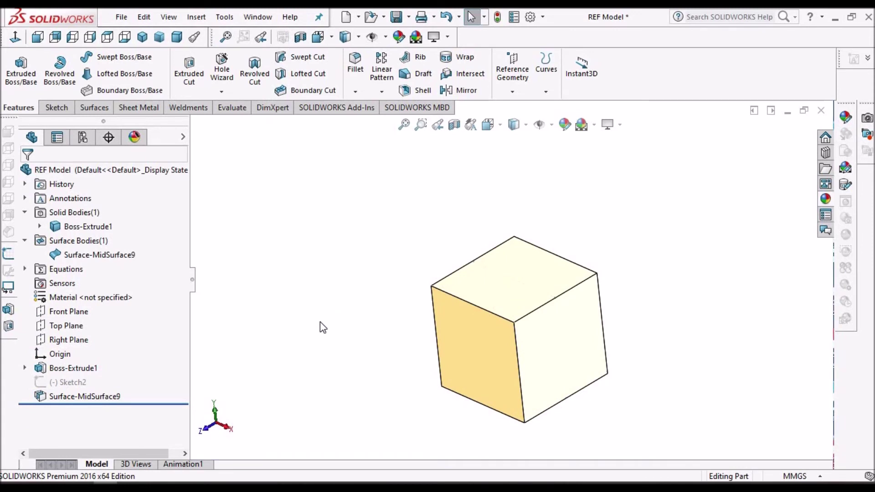
Hide the cube's solid body and join the four edges of Surface-MidSurface9 into a Composite Curve.
left_click(88, 226)
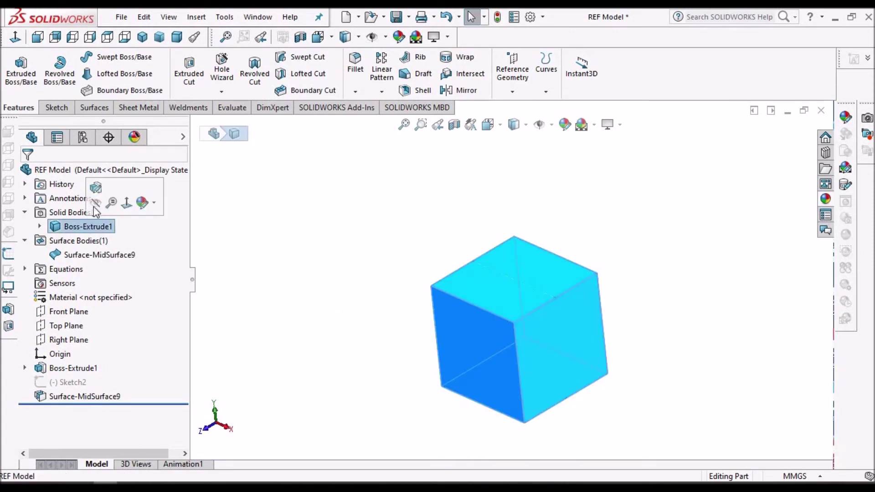
left_click(275, 227)
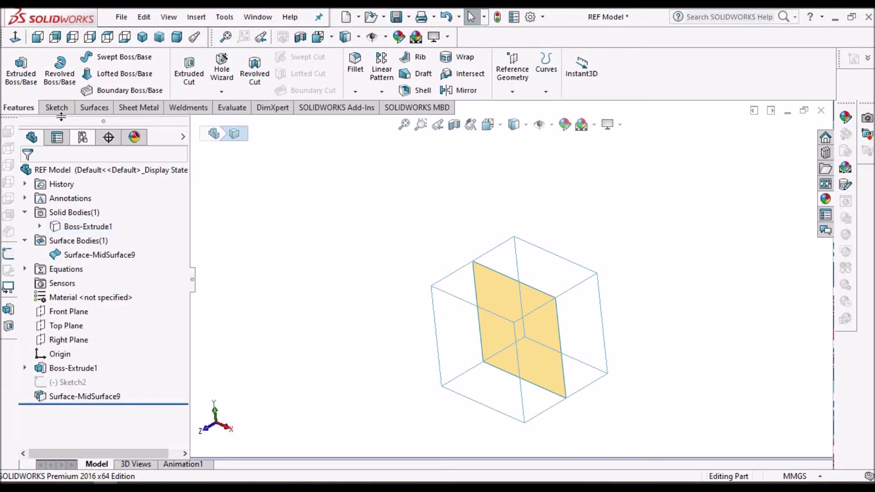
left_click(546, 93)
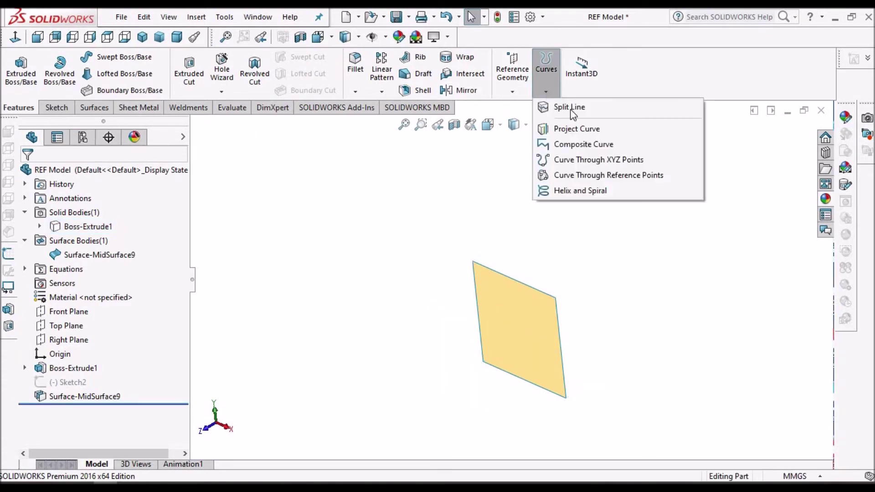
left_click(577, 144)
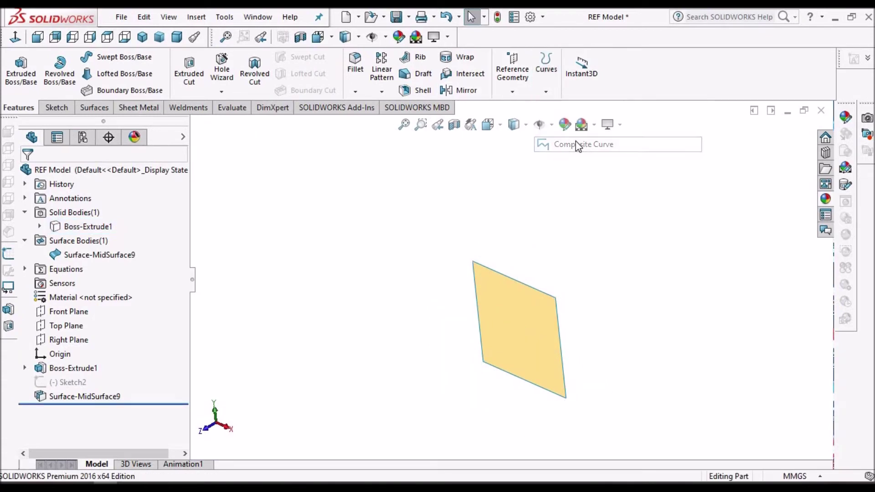
left_click(535, 292)
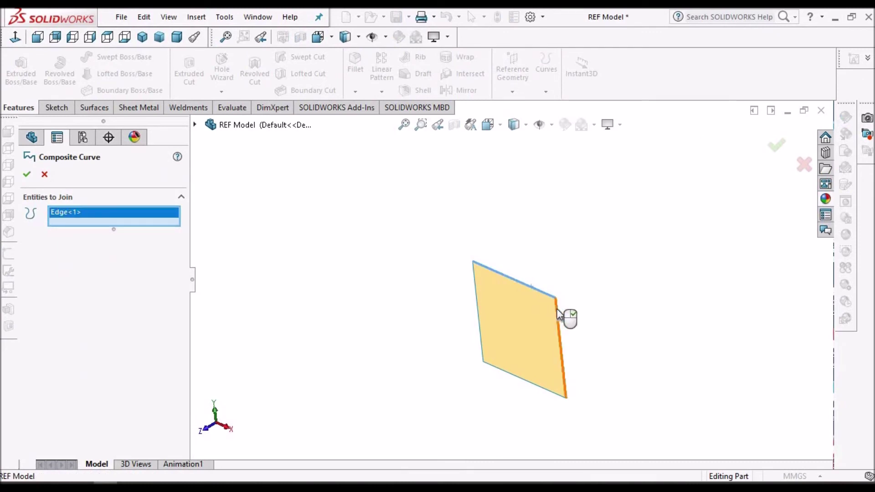
left_click(558, 313)
left_click(532, 386)
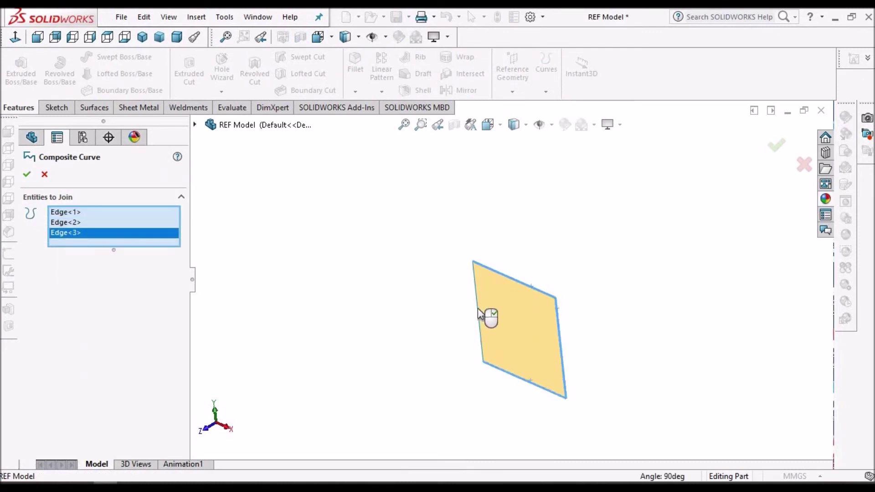
left_click(434, 305)
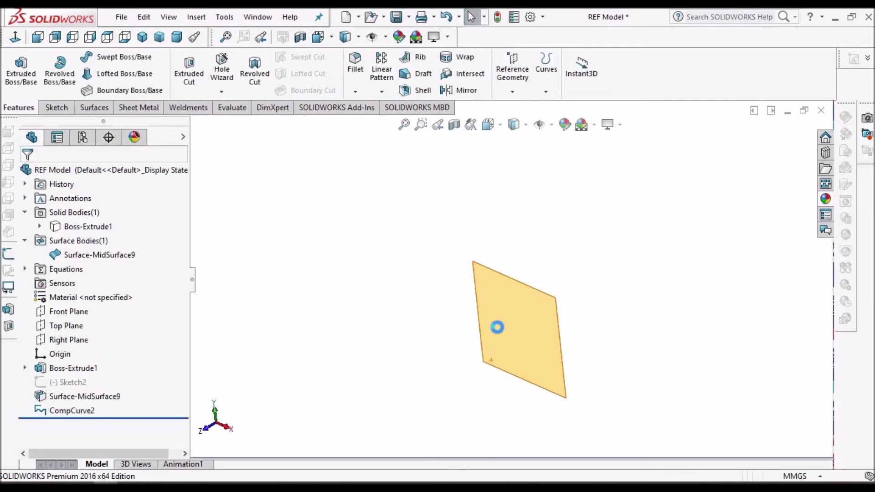
Hide the surface body Surface-MidSurface9.
left_click(58, 412)
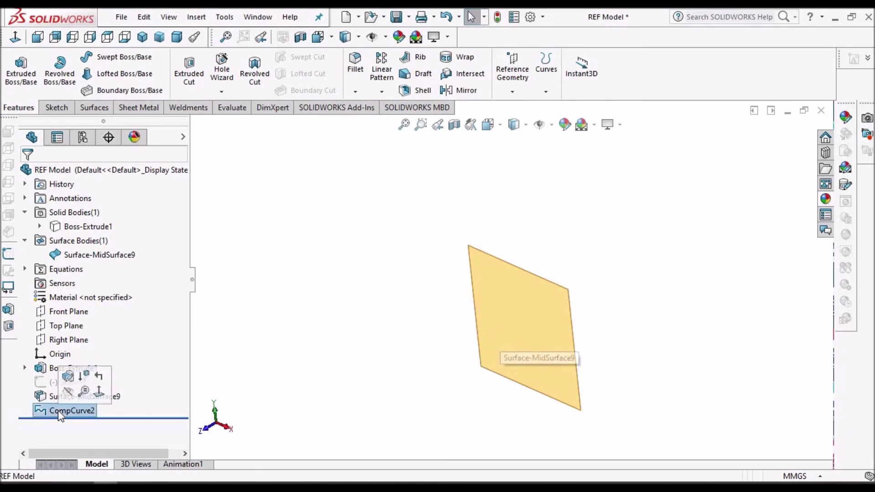
left_click(91, 256)
left_click(91, 254)
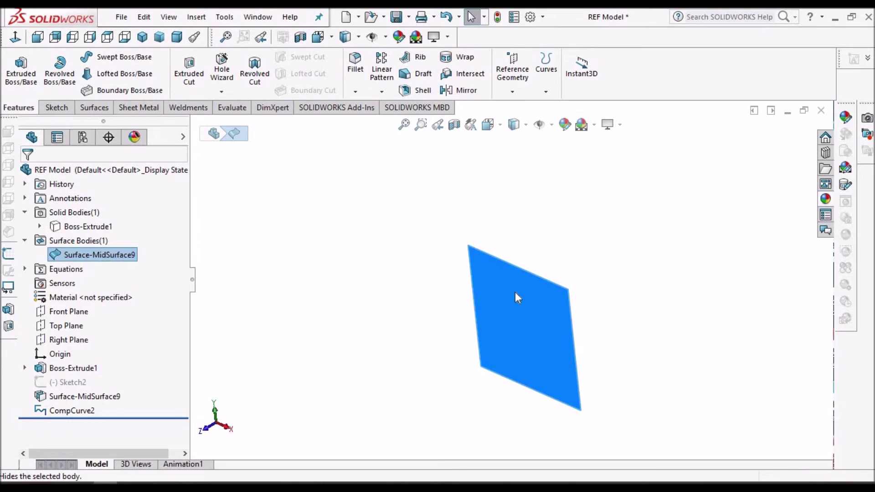
key("Tab")
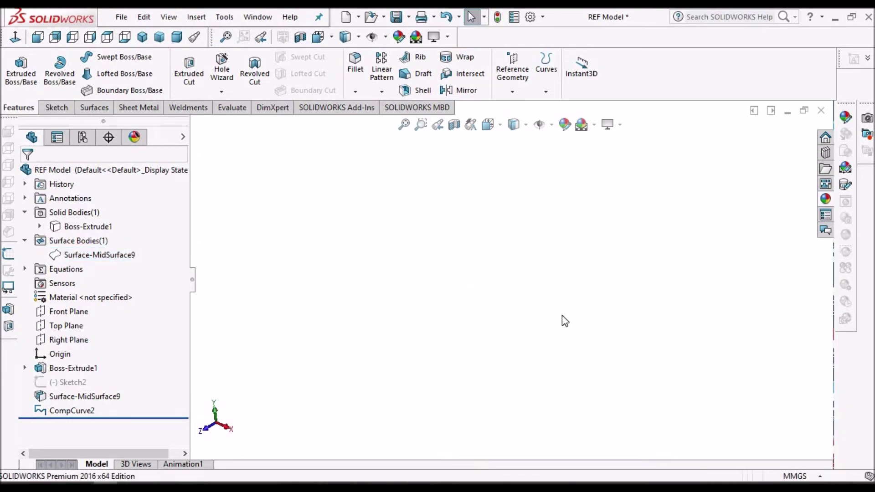
Turn off Hide All Types to display the composite curve, and show the cube's solid body again.
left_click(188, 19)
left_click(191, 17)
left_click(169, 18)
mouse_move(207, 128)
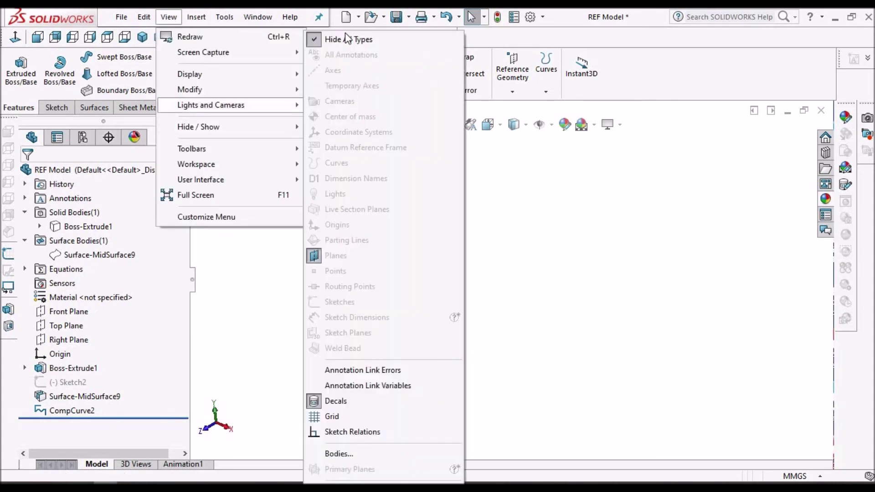
left_click(357, 43)
mouse_move(604, 275)
middle_mouse_down()
mouse_move(598, 296)
mouse_move(553, 307)
mouse_move(523, 233)
mouse_move(518, 309)
mouse_move(536, 344)
middle_mouse_up()
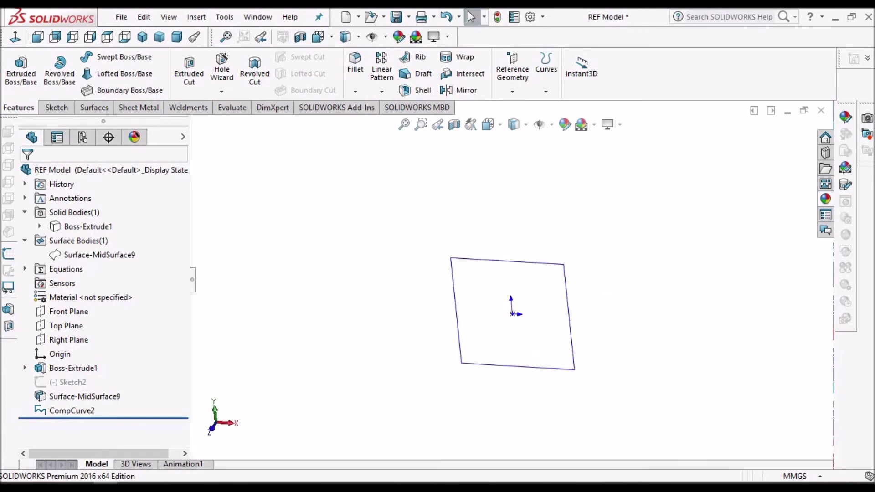
left_click(64, 228)
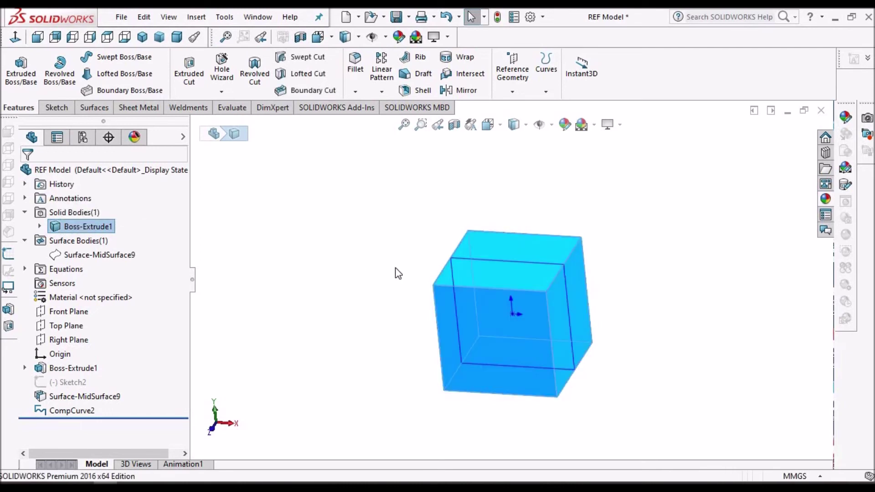
left_click(619, 268)
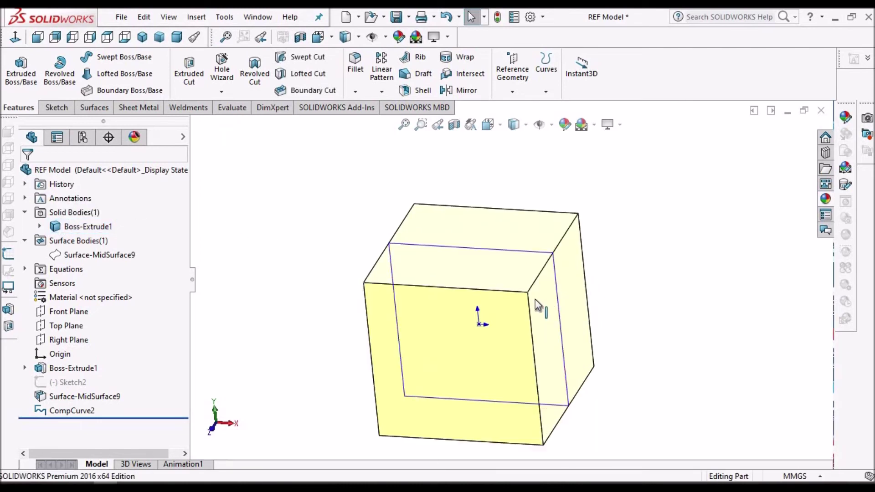
Sketch a circle of about 4.1 mm radius on the cube's top face, centred on the composite curve's end at the +X edge, and exit the sketch.
middle_click_drag(474, 313, 492, 358)
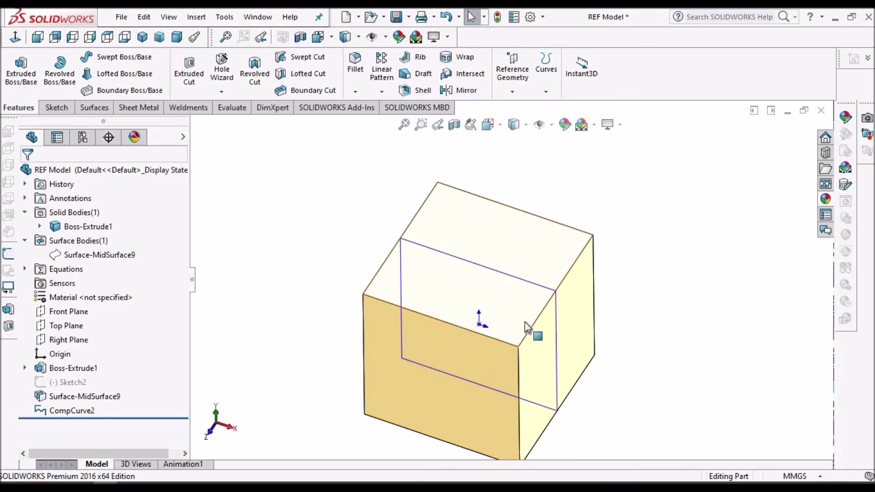
left_click(492, 314)
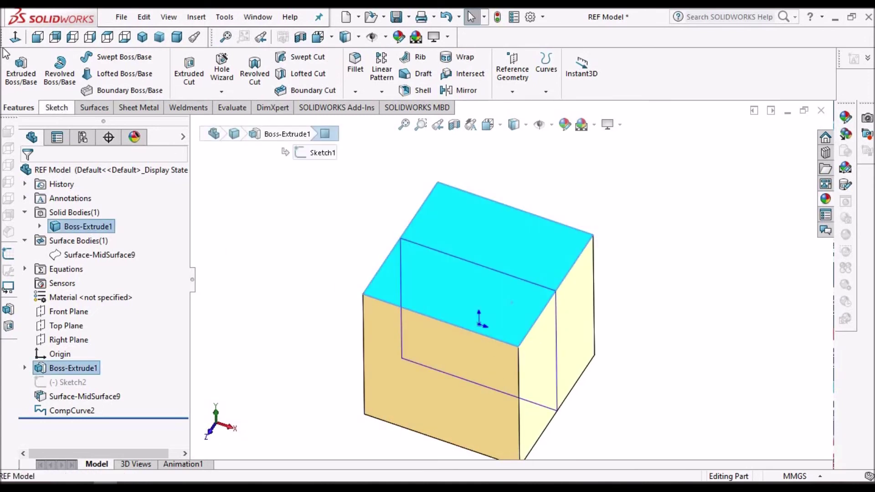
left_click(56, 108)
left_click(16, 66)
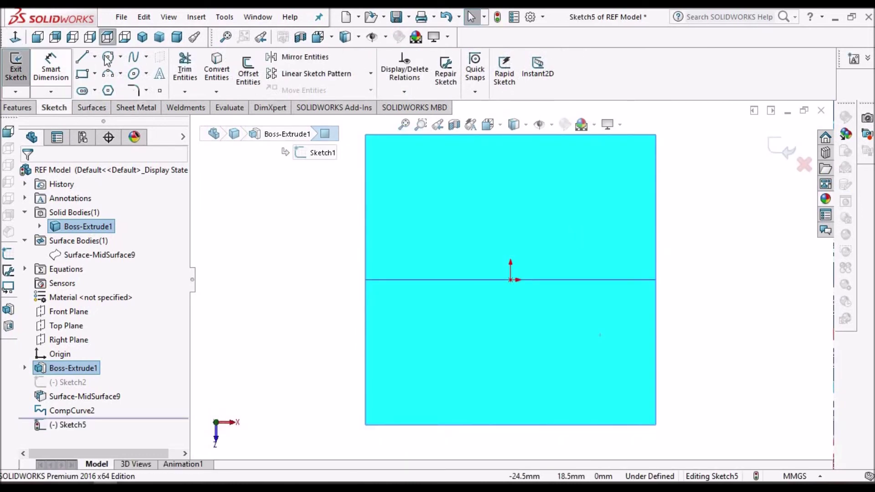
left_click(655, 279)
left_click(667, 275)
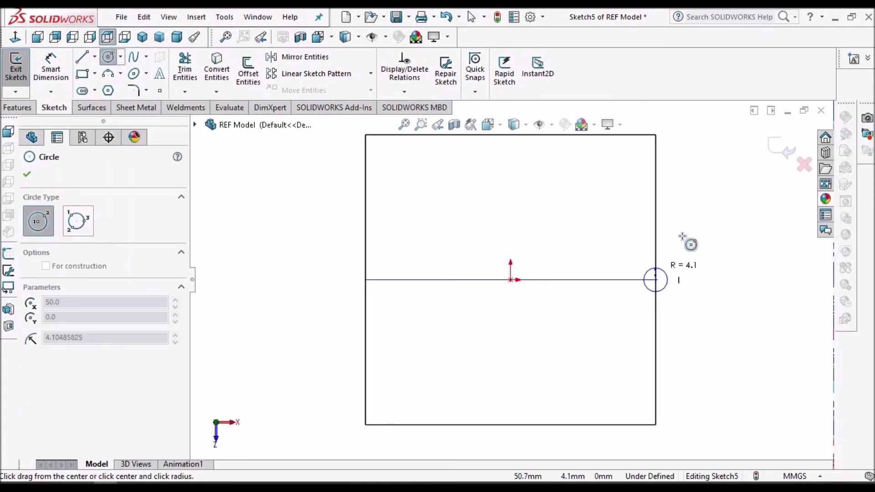
right_click(708, 247)
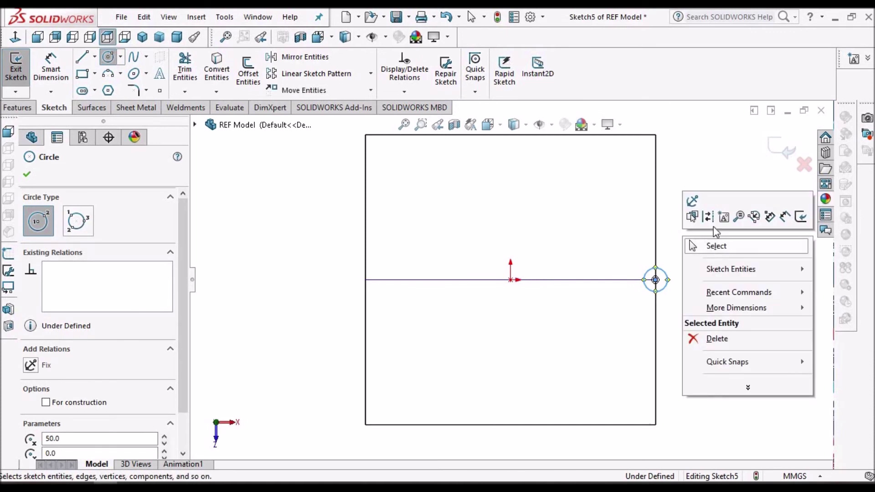
left_click(709, 247)
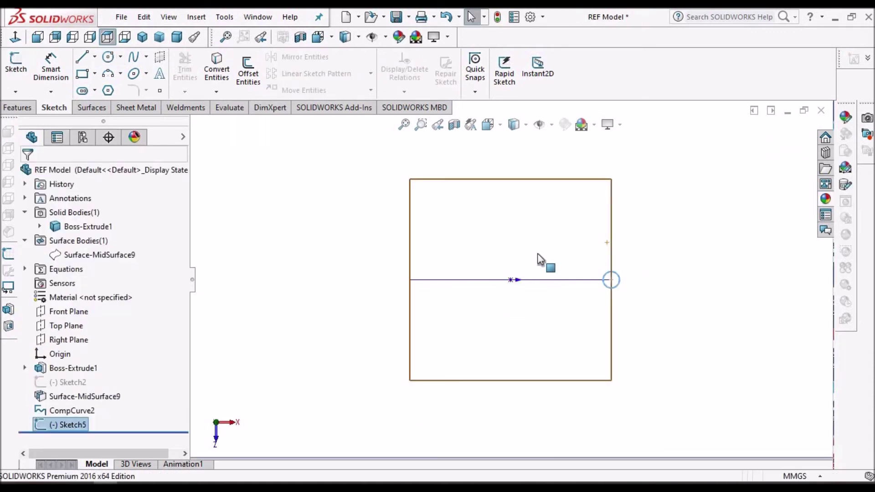
Create a Swept Cut using the circle in Sketch5 as the profile and CompCurve2 as the path.
key("ctrl+7")
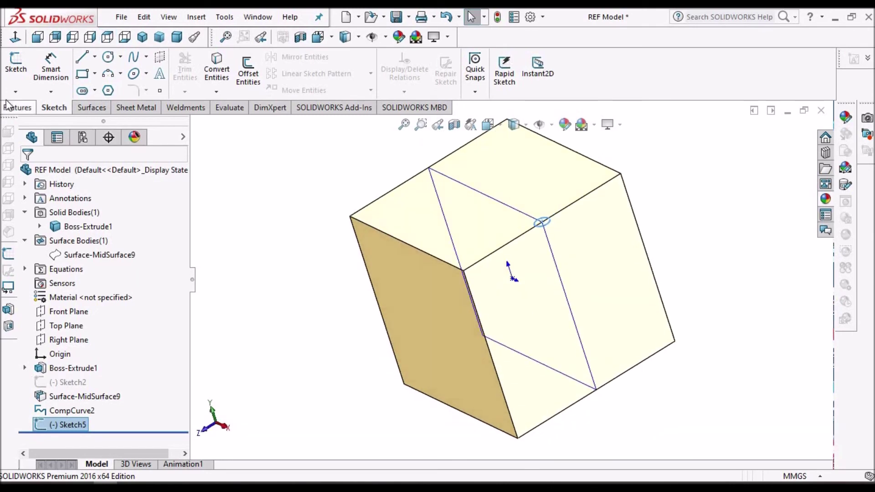
left_click(7, 109)
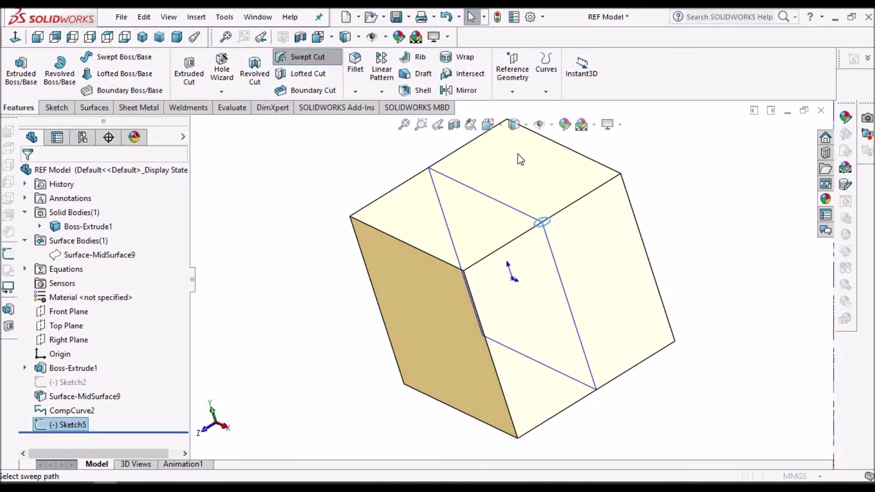
left_click(552, 248)
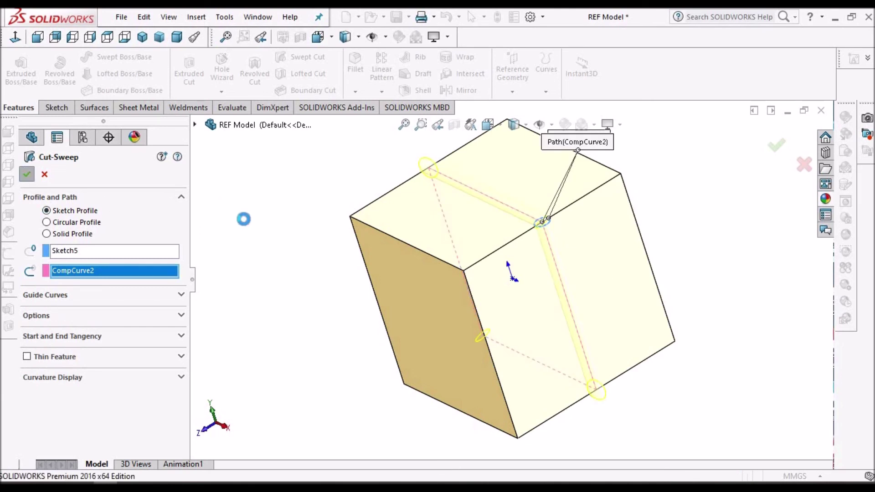
Examine the swept groove around the cube from several sides, and switch to the PDF page on creating a mid surface.
middle_click_drag(553, 240, 538, 326)
scroll(507, 269, "down", 5)
scroll(464, 273, "up", 3)
middle_click_drag(479, 293, 397, 320)
scroll(553, 367, "up", 5)
middle_click_drag(383, 344, 556, 274)
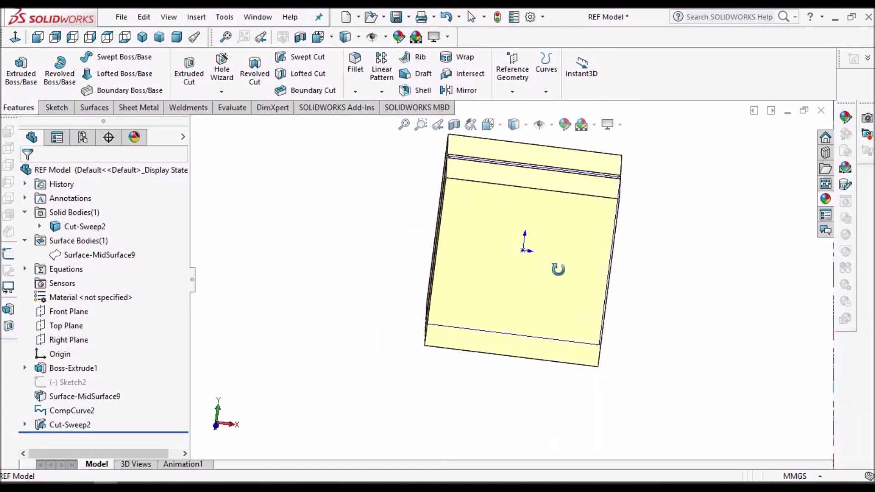
key("ctrl+7")
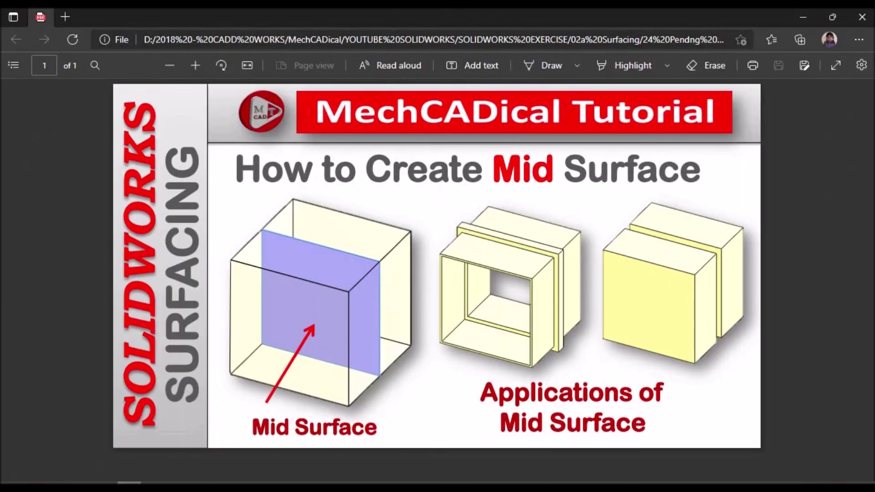
left_click(132, 483)
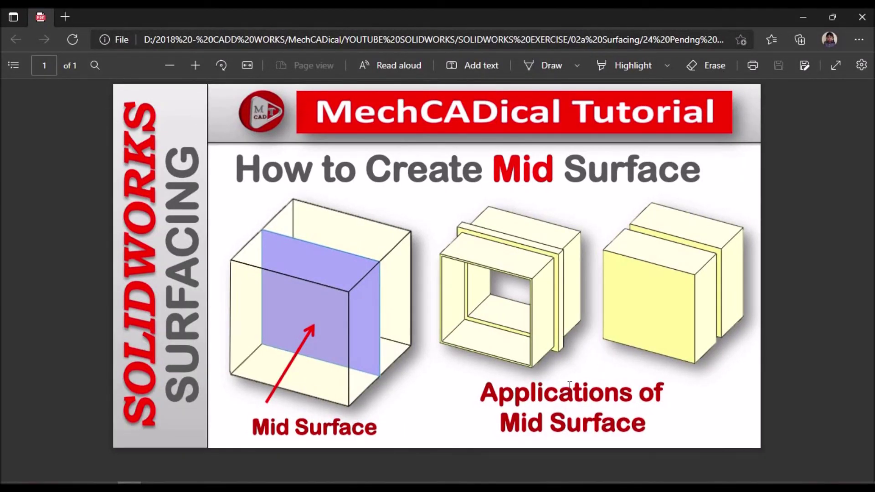